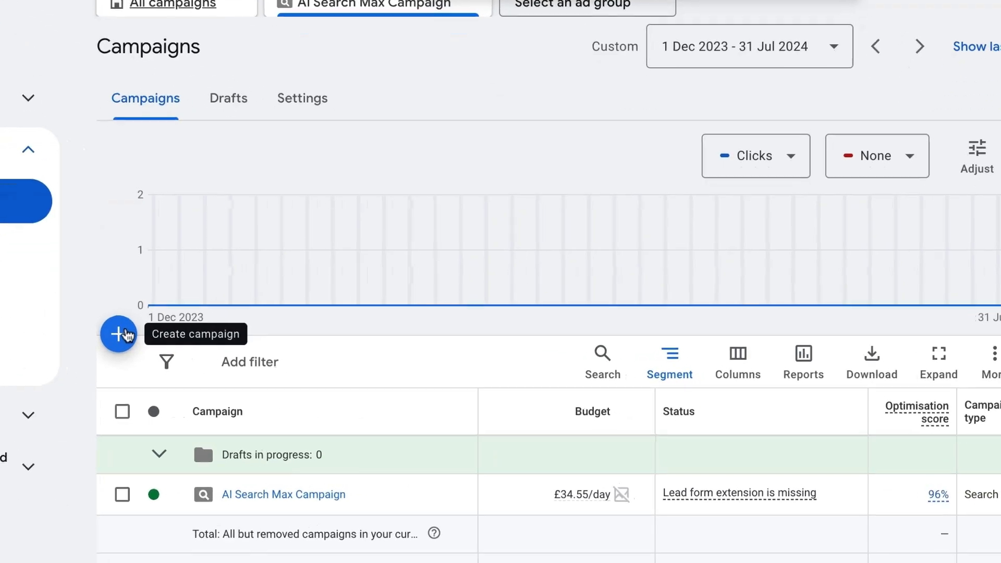
# - Start a new campaign from the Campaigns page's create menu
pyautogui.click(198, 345)
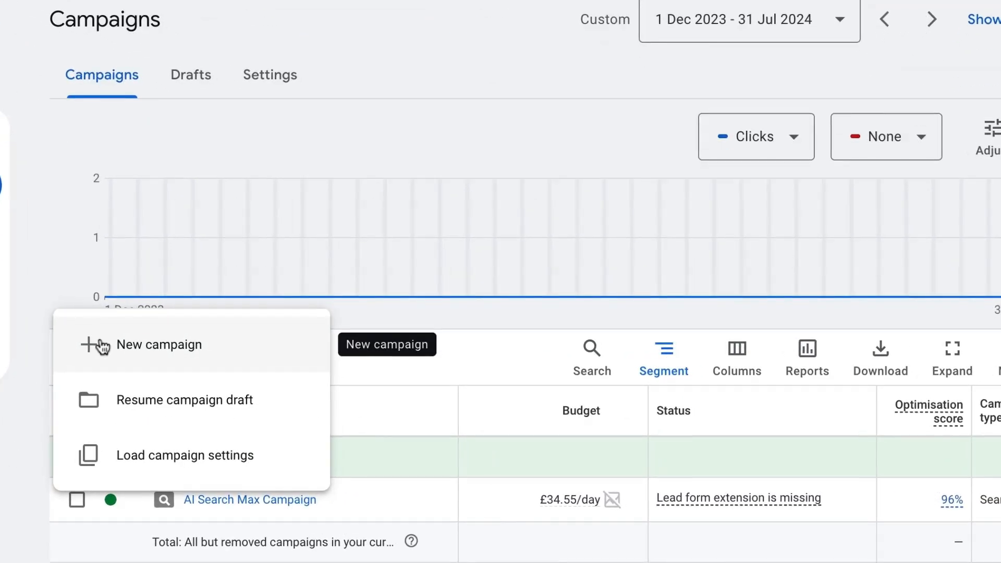
pyautogui.click(103, 347)
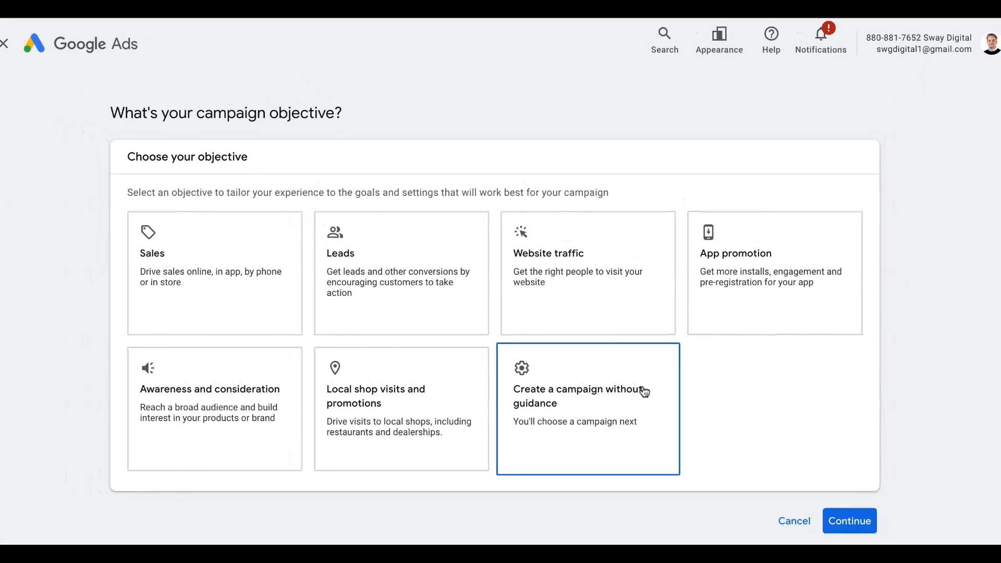
# - Build a Search campaign without guidance, aiming for Website visits
pyautogui.click(605, 405)
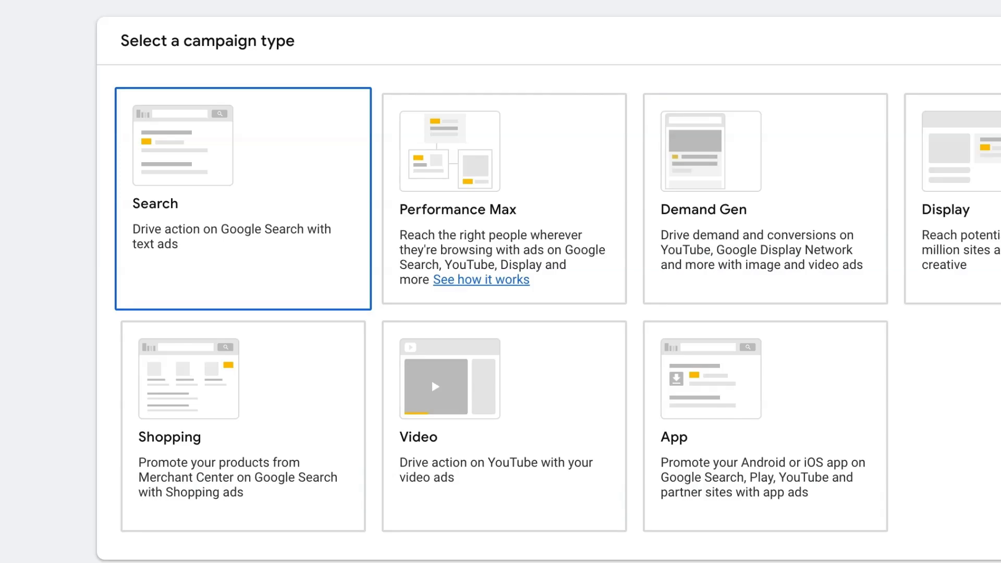
pyautogui.scroll(-2, 585, 351)
pyautogui.scroll(-4, 593, 245)
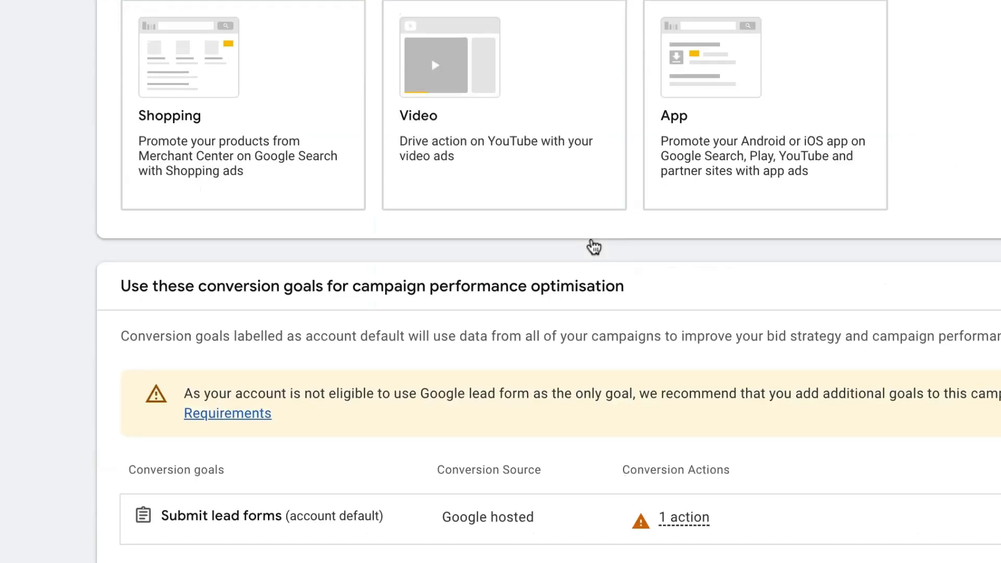
pyautogui.scroll(-2, 593, 247)
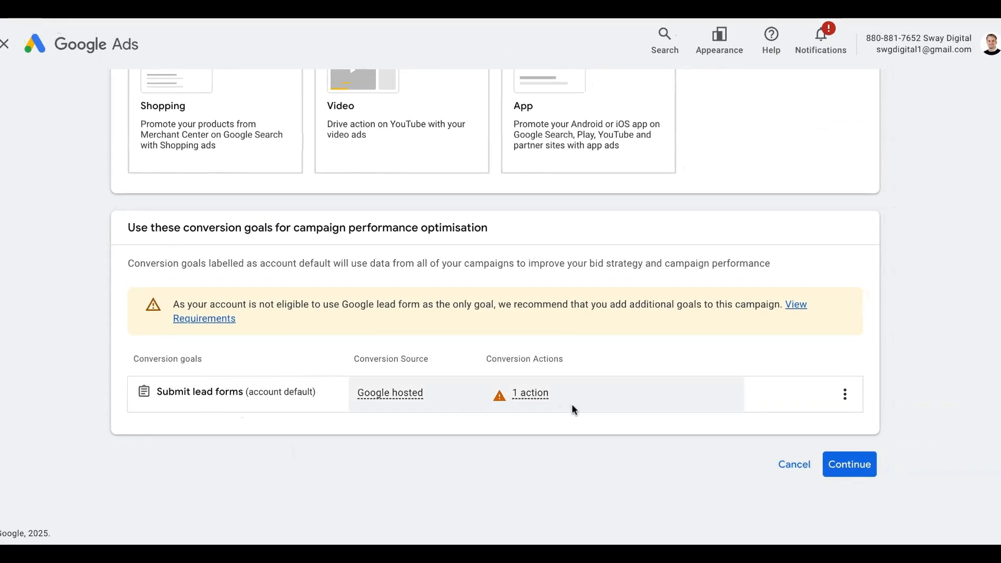
pyautogui.click(873, 471)
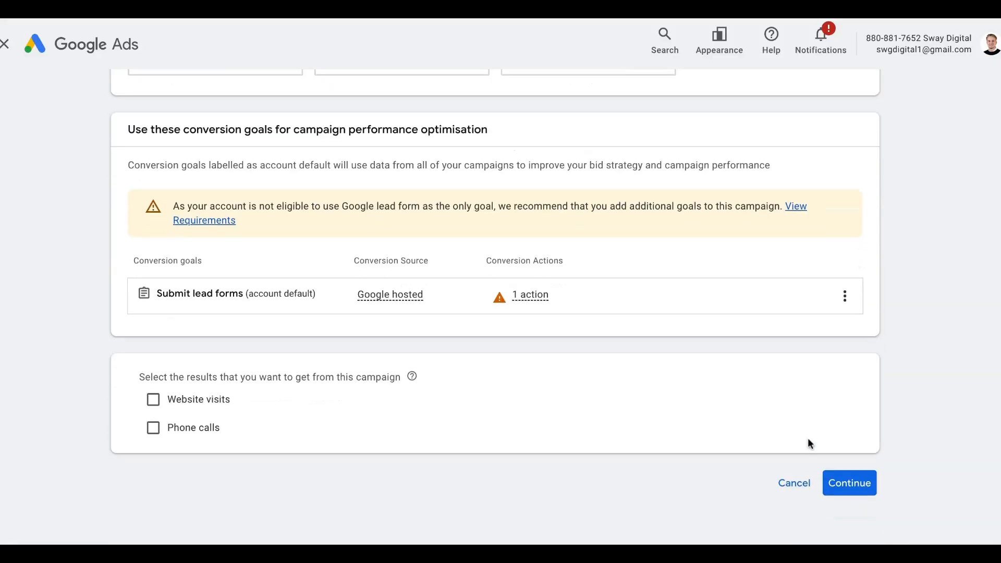
pyautogui.click(153, 399)
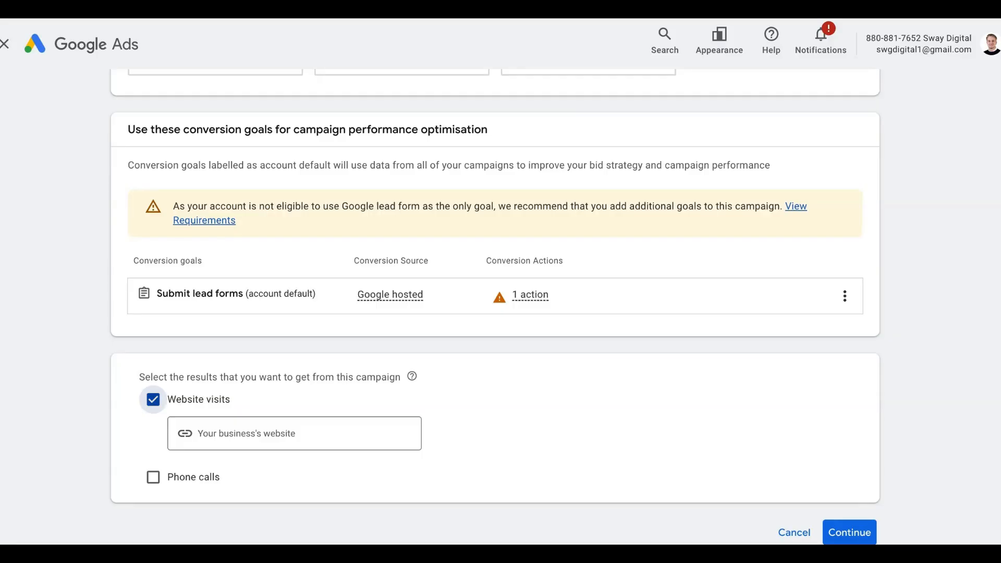
pyautogui.click(227, 432)
pyautogui.write('https://swaydigital.co.uk/contact/')
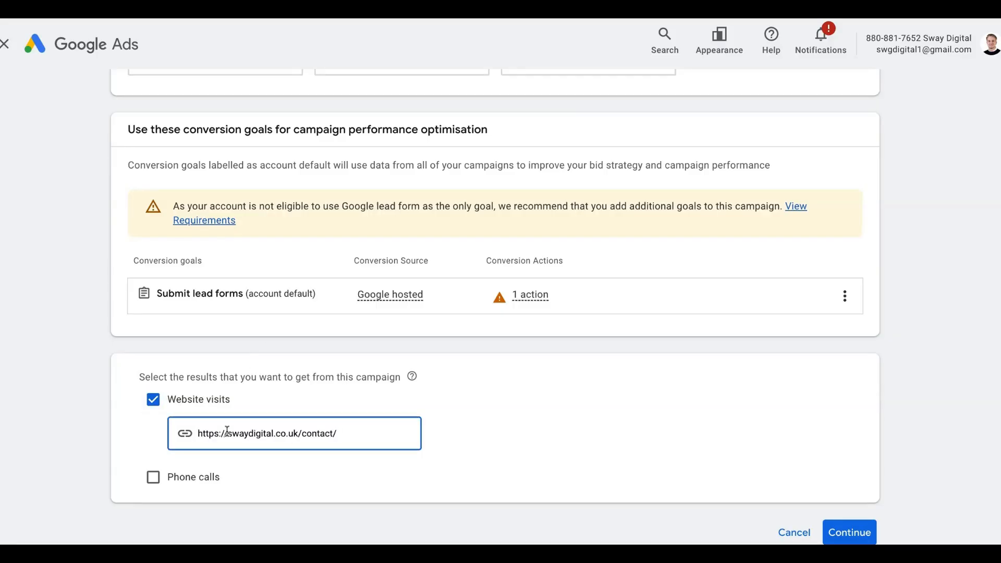
pyautogui.scroll(3, 398, 185)
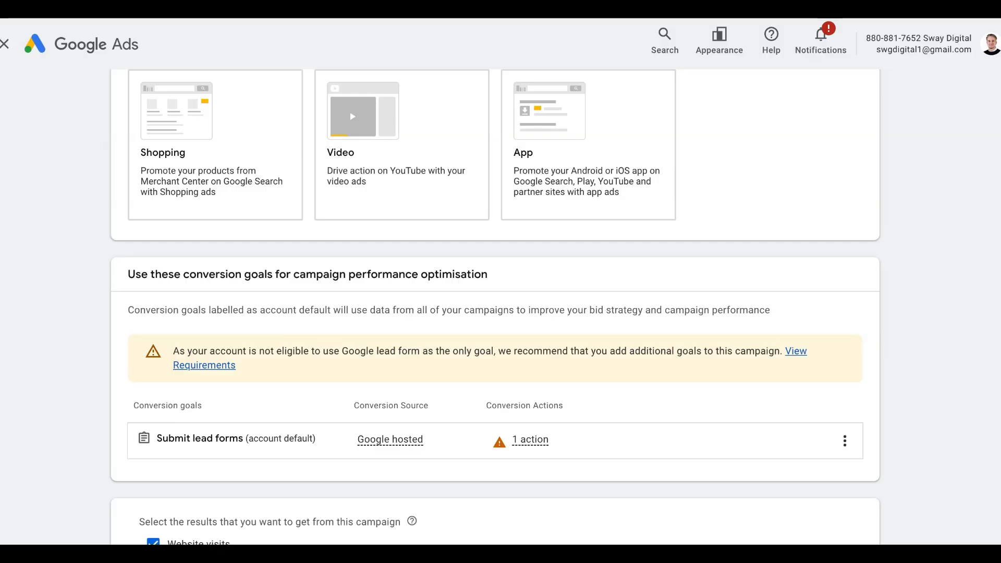
pyautogui.scroll(-4, 307, 68)
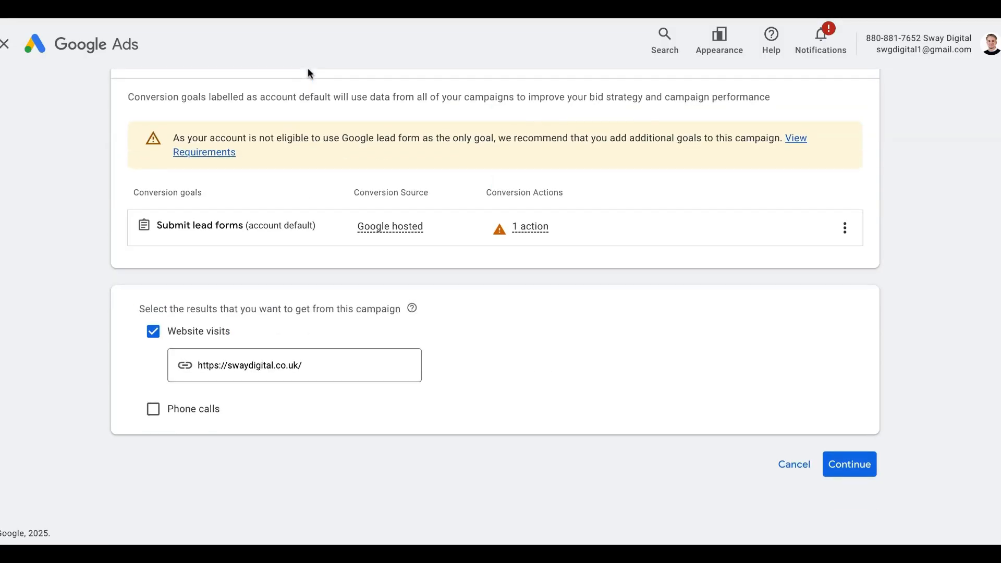
pyautogui.click(849, 464)
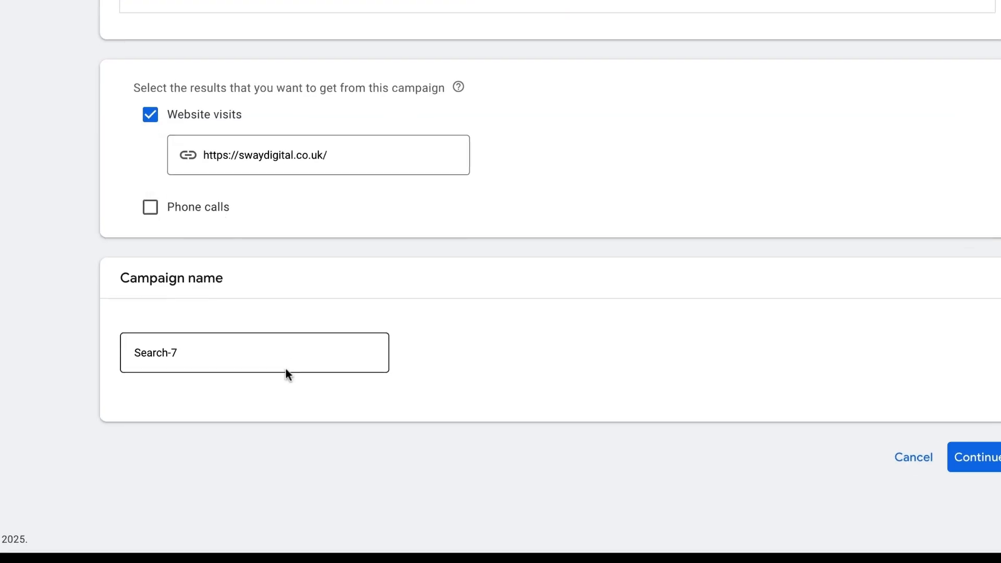
# - Rename the campaign from Search-7 to 'AI Search Max Campaign | 25/07/25' and continue
pyautogui.click(288, 369)
pyautogui.hotkey('ctrl', 'a')
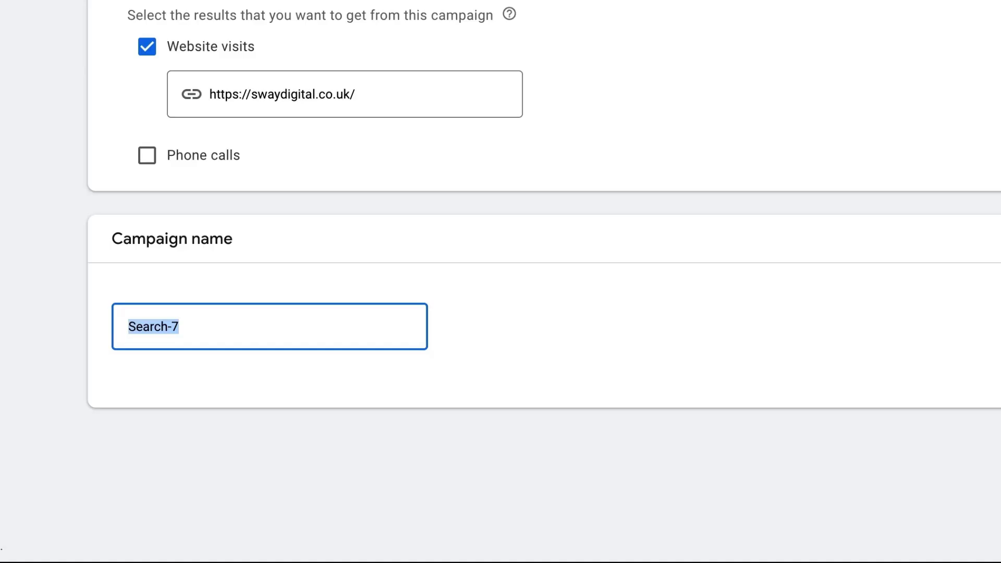
pyautogui.write('AI')
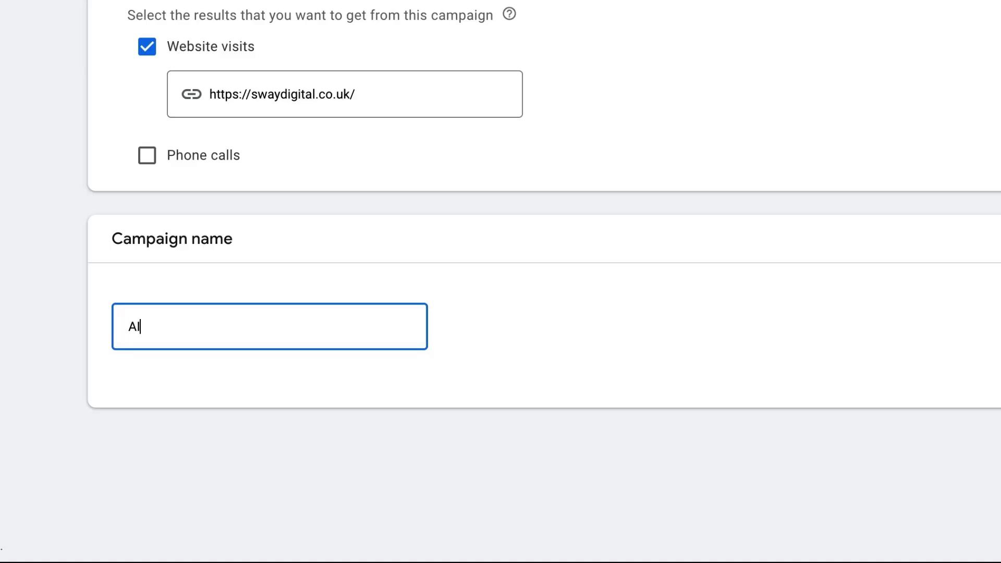
pyautogui.write(' Search Max ')
pyautogui.write('Car')
pyautogui.press('BackSpace')
pyautogui.write('m')
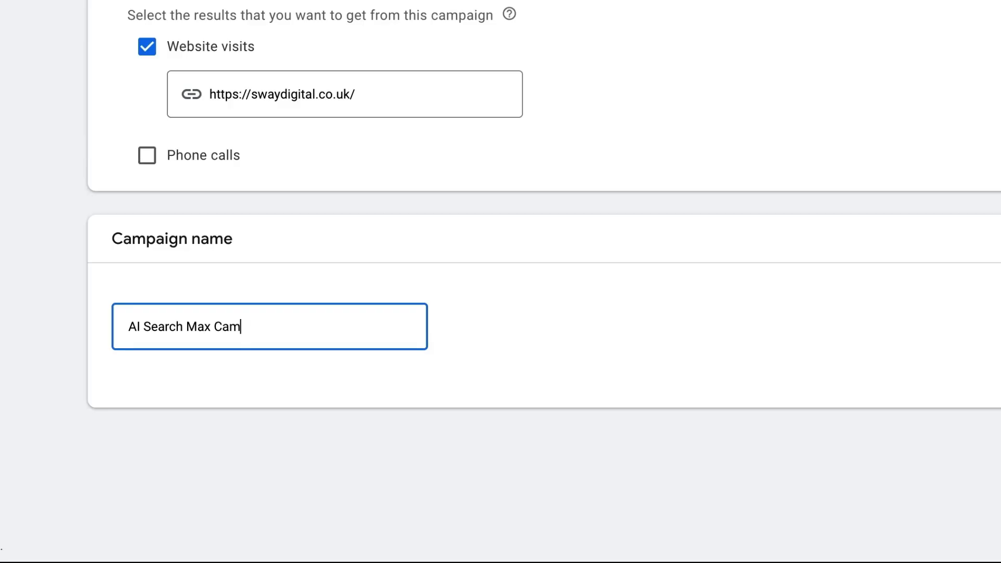
pyautogui.write('paign')
pyautogui.press('BackSpace')
pyautogui.write('gn | 25/07')
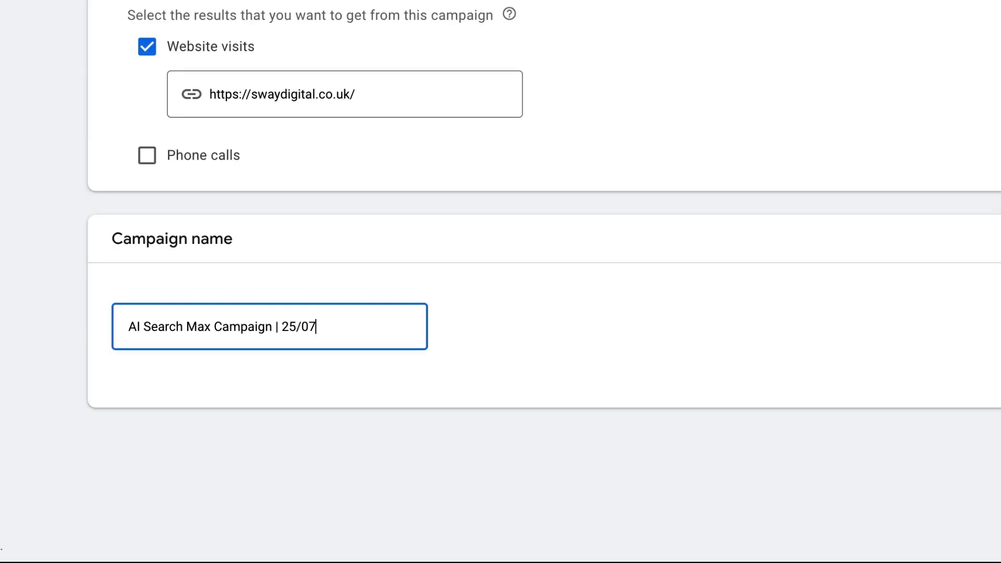
pyautogui.write('/25')
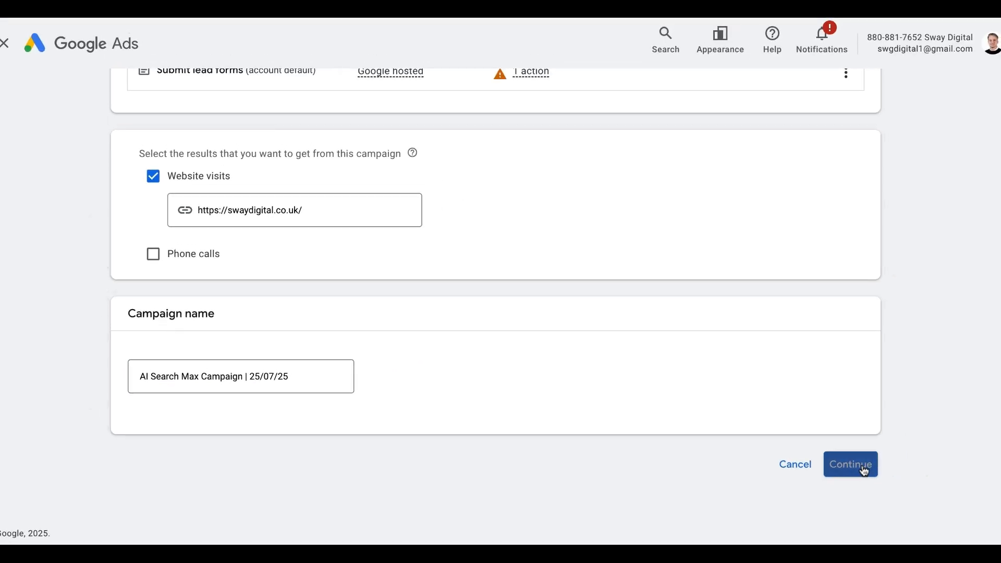
pyautogui.click(860, 468)
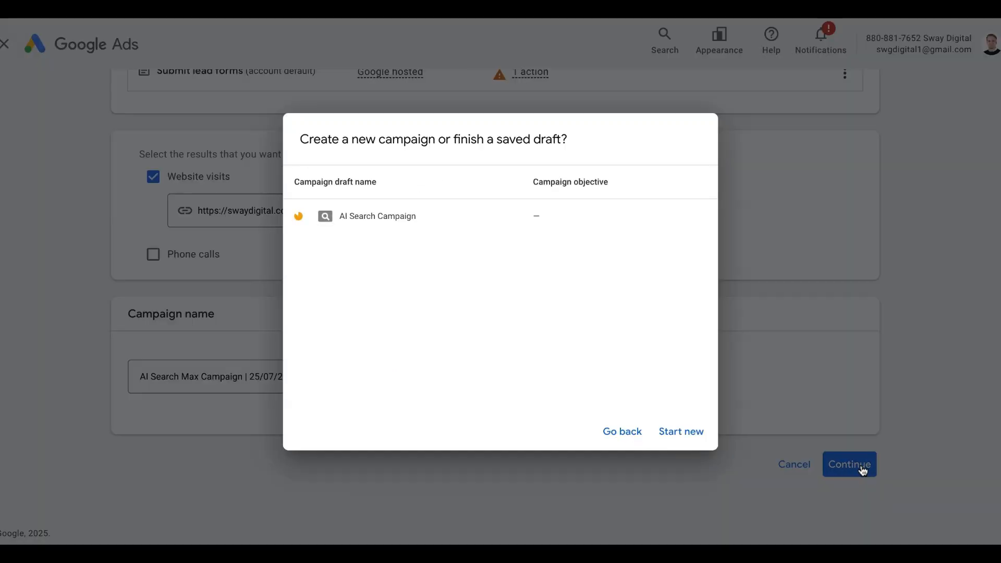
# - Start a new campaign instead of the draft, keeping bidding focused on Conversions
pyautogui.click(677, 432)
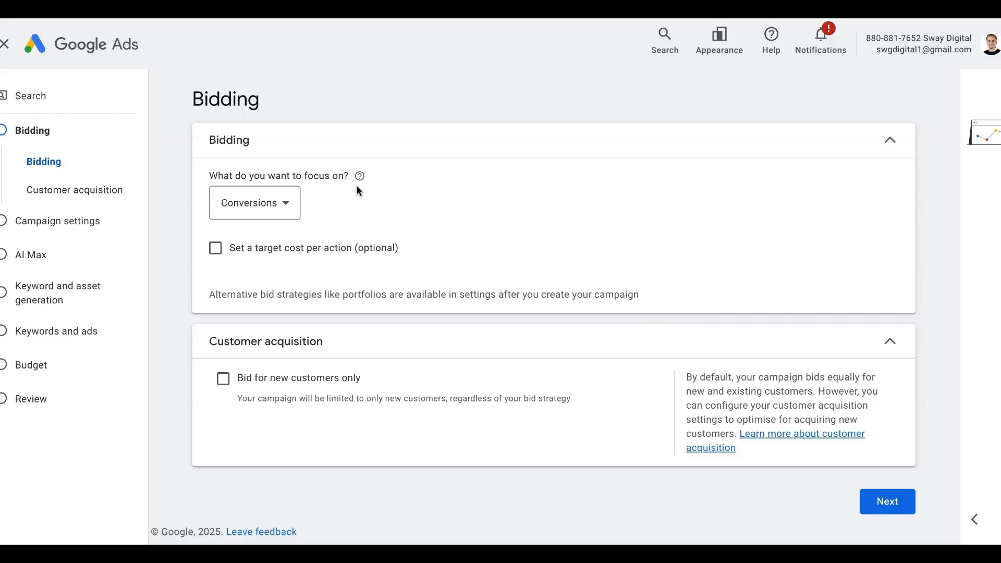
pyautogui.moveTo(362, 180)
pyautogui.click(288, 206)
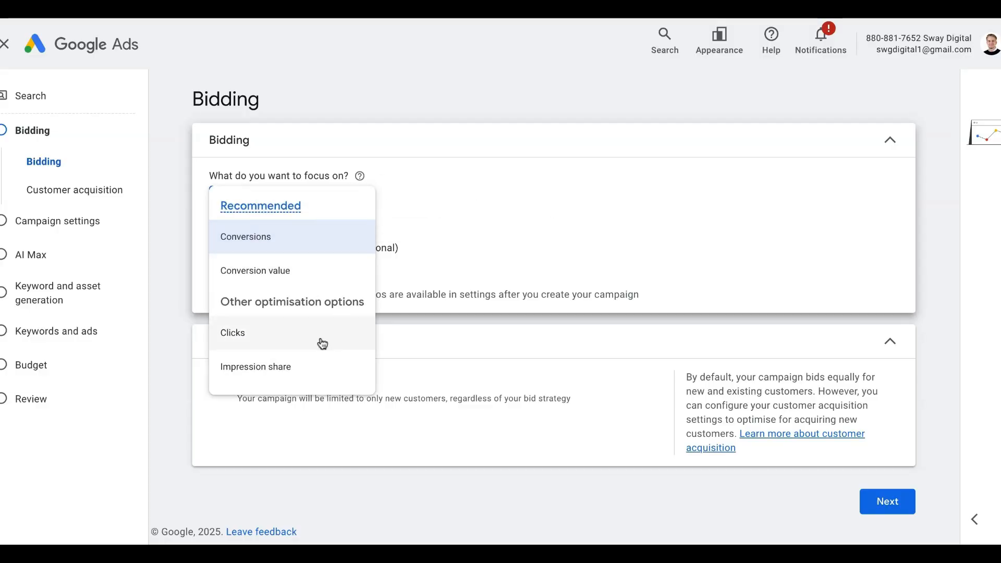
pyautogui.click(367, 235)
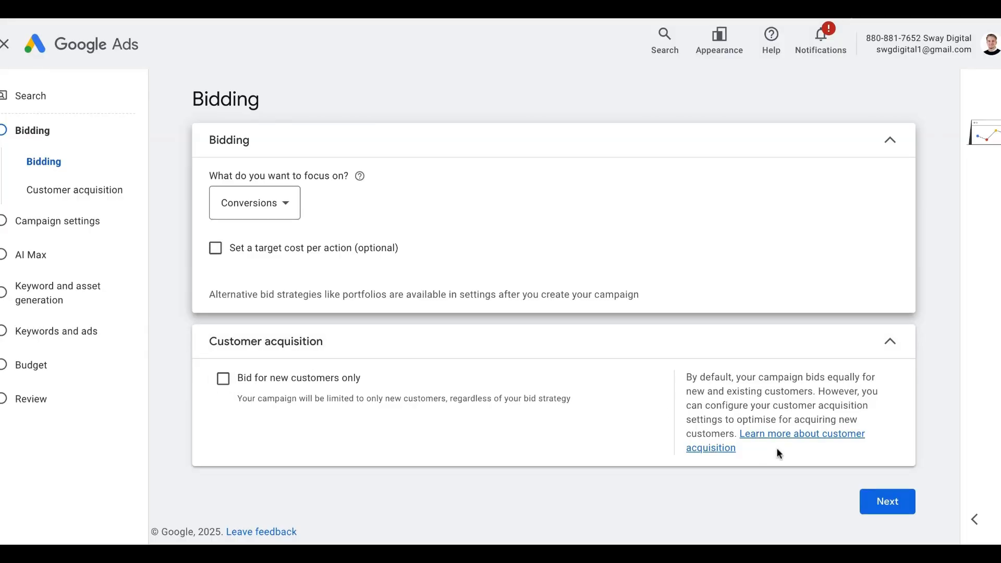
pyautogui.click(884, 500)
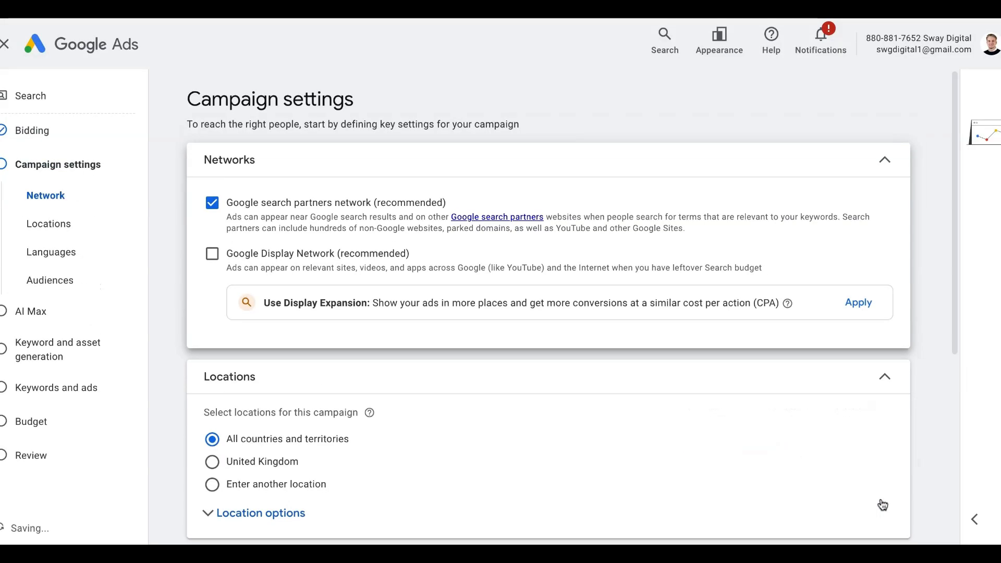
# - Exclude the Google search partners network, leaving United Kingdom as the location
pyautogui.click(213, 202)
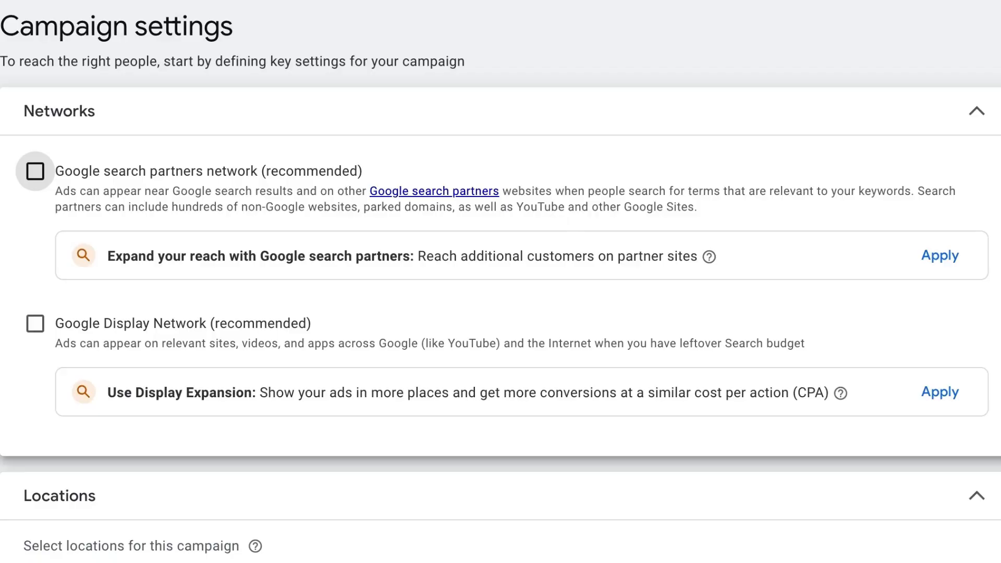
pyautogui.scroll(-4, 501, 282)
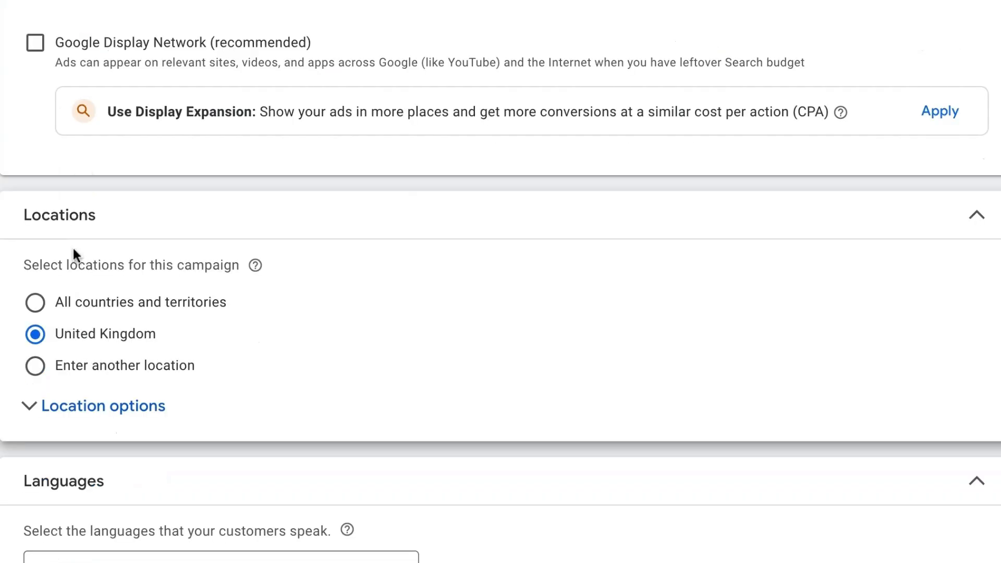
pyautogui.scroll(-1, 94, 255)
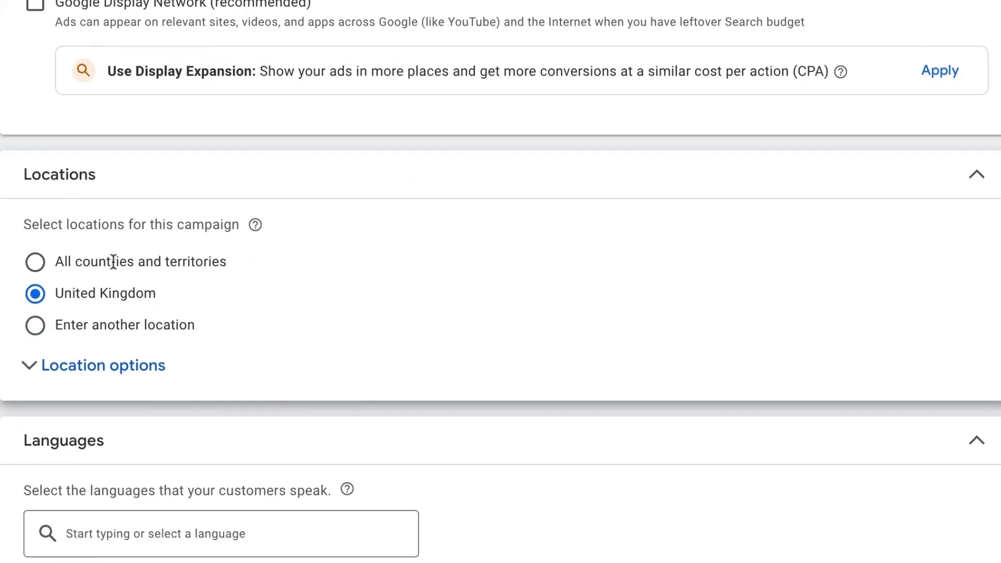
# - Limit location targeting to Presence and set English as the campaign language
pyautogui.click(36, 377)
pyautogui.scroll(-2, 36, 376)
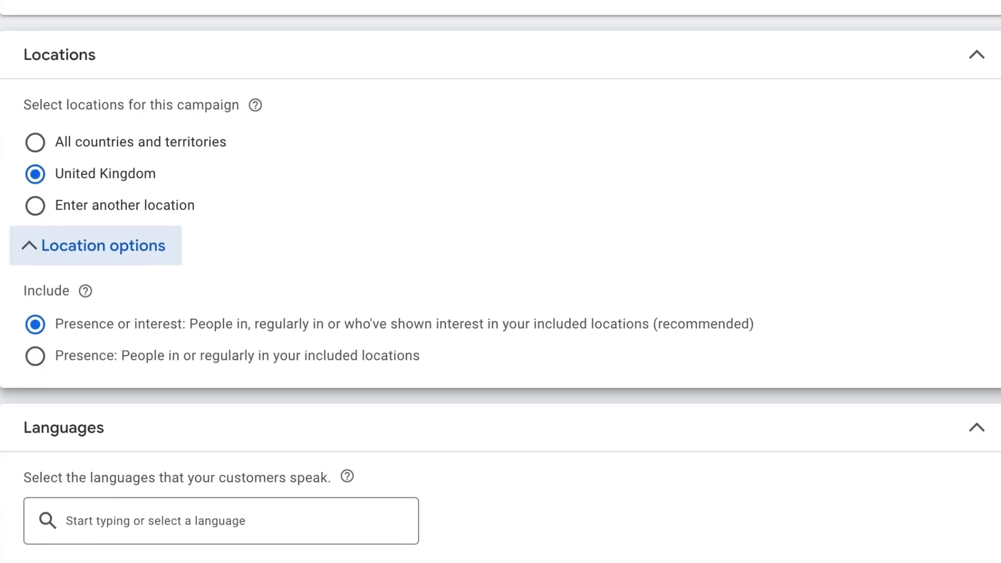
pyautogui.click(35, 355)
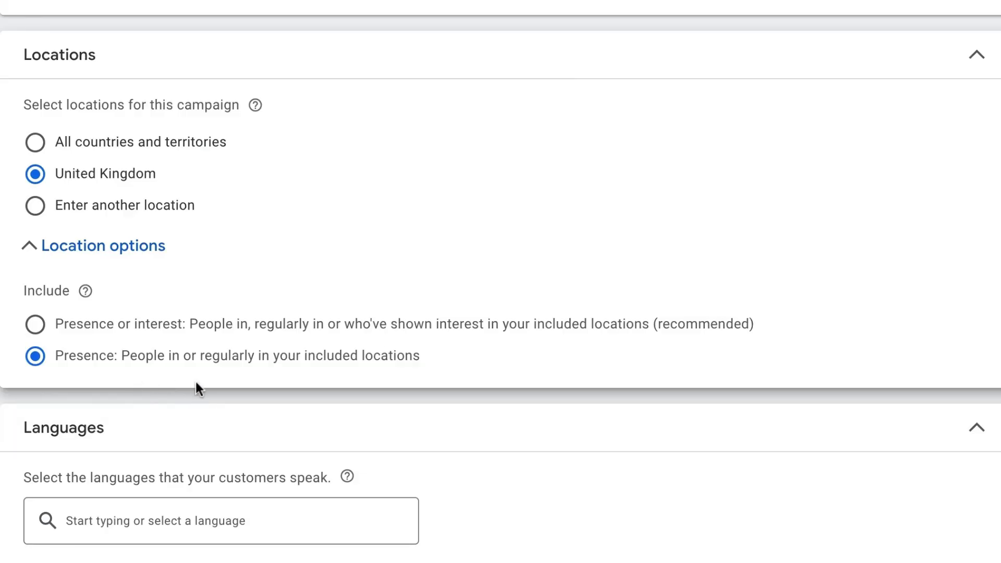
pyautogui.scroll(-2, 196, 382)
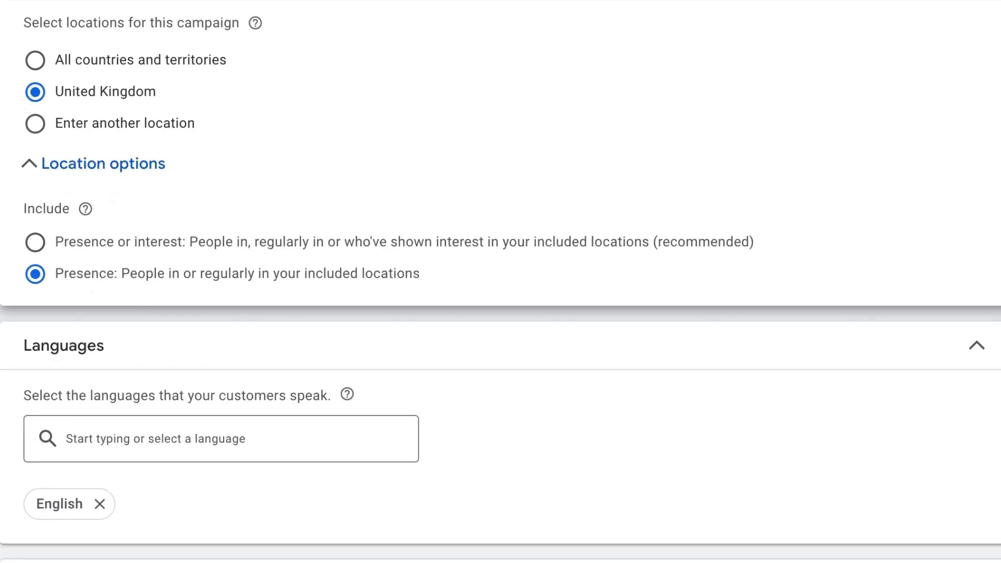
pyautogui.scroll(-2, 195, 382)
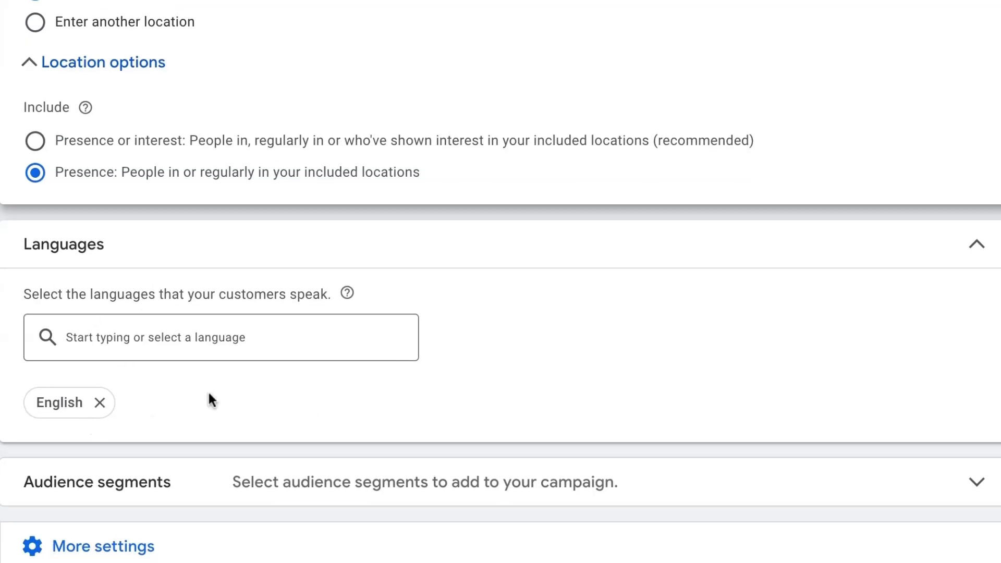
# - Add Technology and Business Professionals audience segments in Observation mode
pyautogui.click(477, 487)
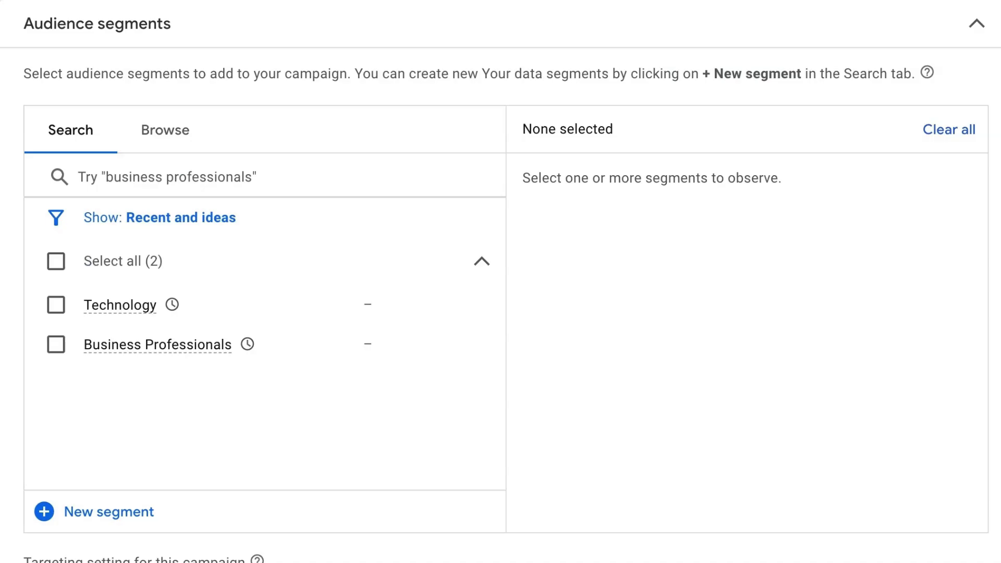
pyautogui.click(58, 306)
pyautogui.click(58, 346)
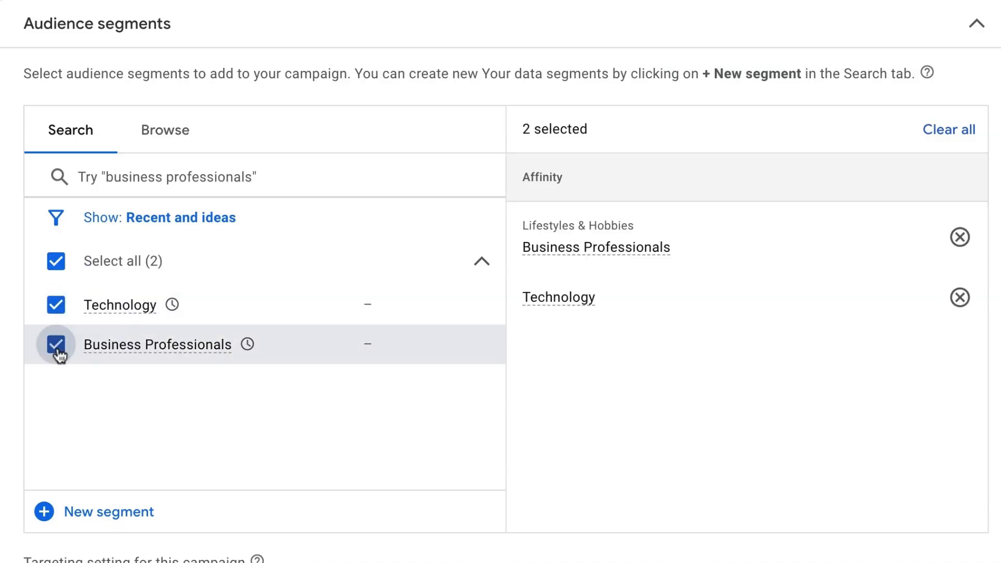
pyautogui.scroll(-4, 466, 409)
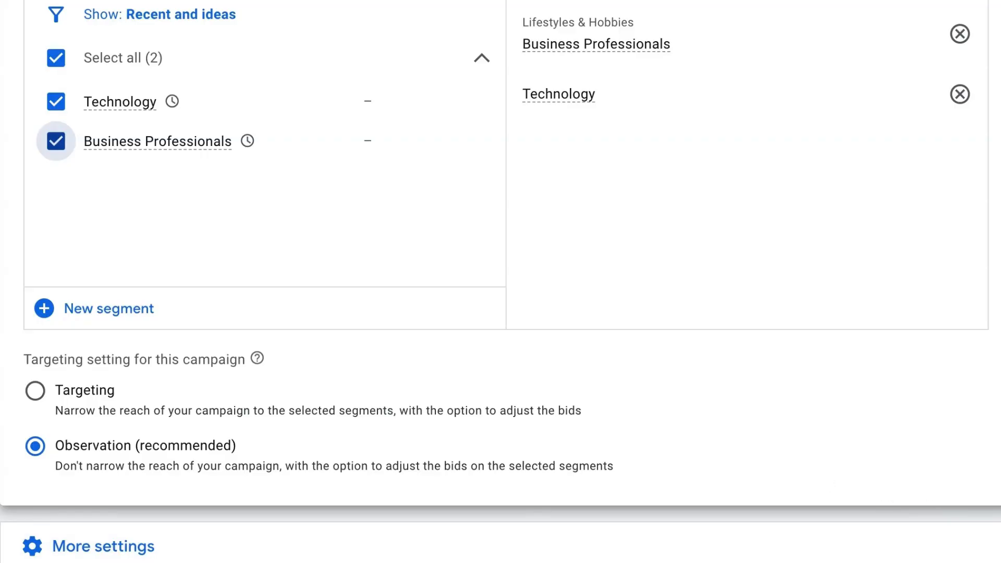
pyautogui.scroll(-5, 575, 359)
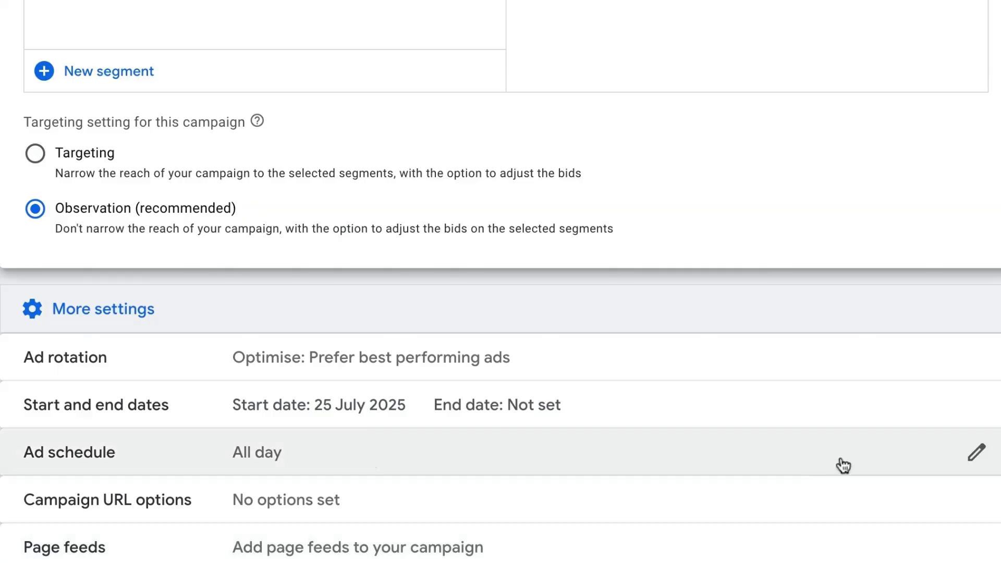
# - Check the ad schedule stays on All days, then view the ad rotation settings
pyautogui.click(946, 461)
pyautogui.click(139, 360)
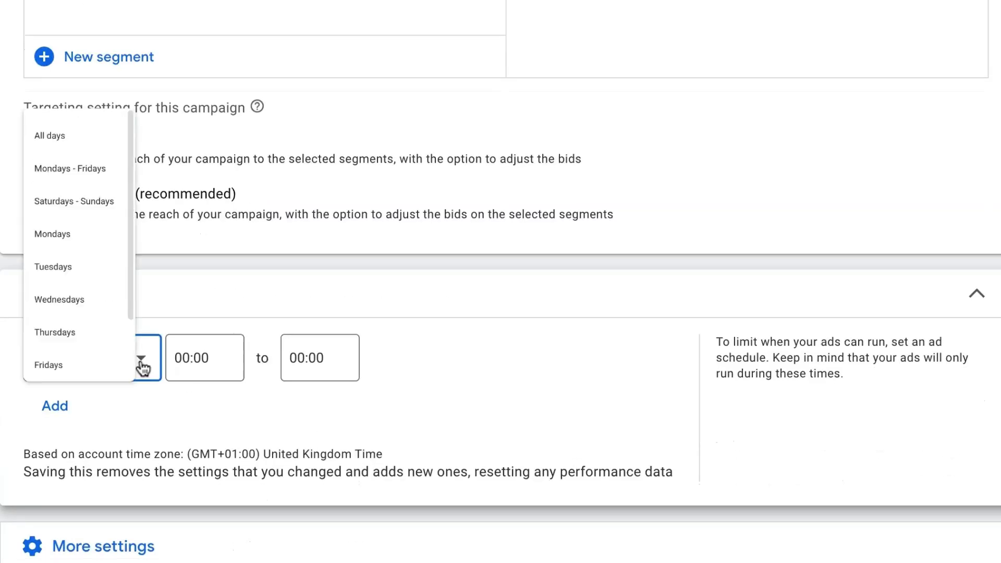
pyautogui.click(492, 426)
pyautogui.scroll(3, 491, 429)
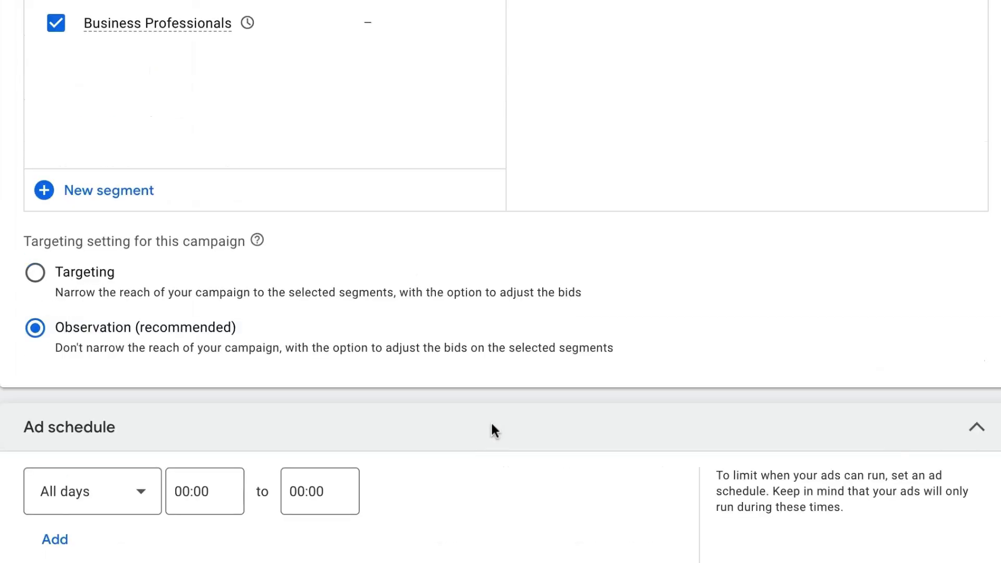
pyautogui.scroll(-1, 492, 429)
pyautogui.click(965, 383)
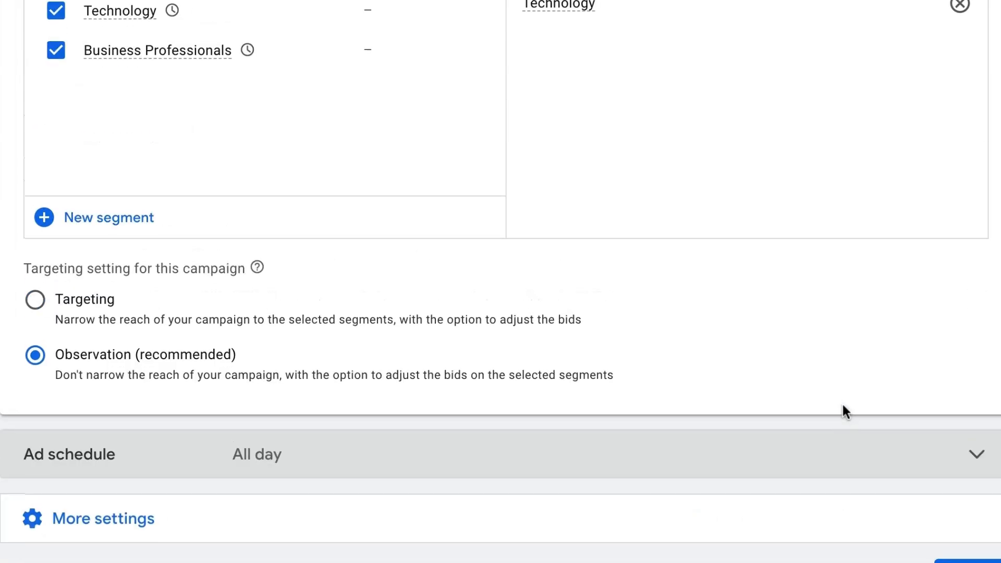
pyautogui.click(803, 461)
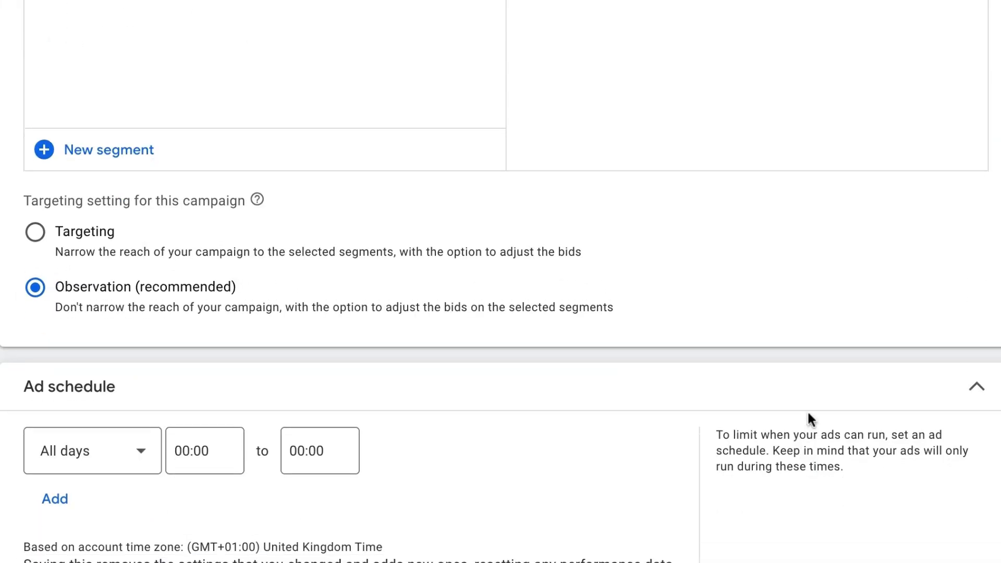
pyautogui.scroll(-2, 524, 513)
pyautogui.scroll(-4, 496, 552)
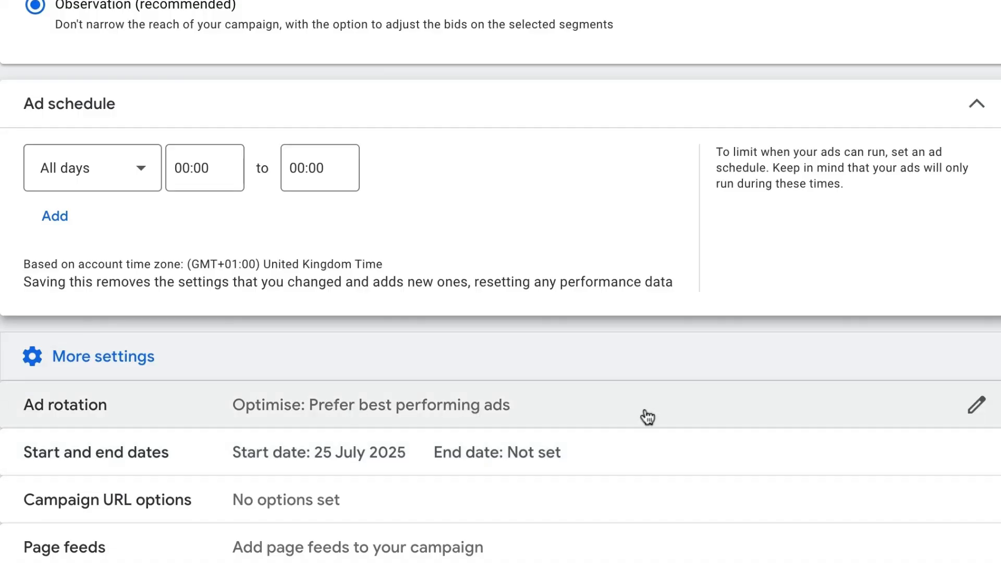
pyautogui.click(963, 410)
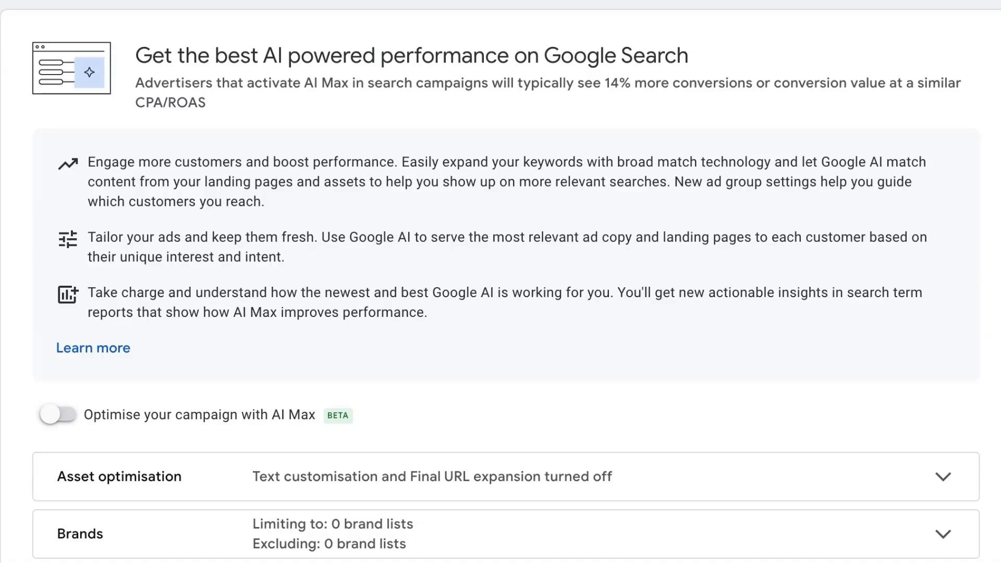
# - Switch on AI Max with text customisation and Final URL expansion enabled
pyautogui.click(56, 415)
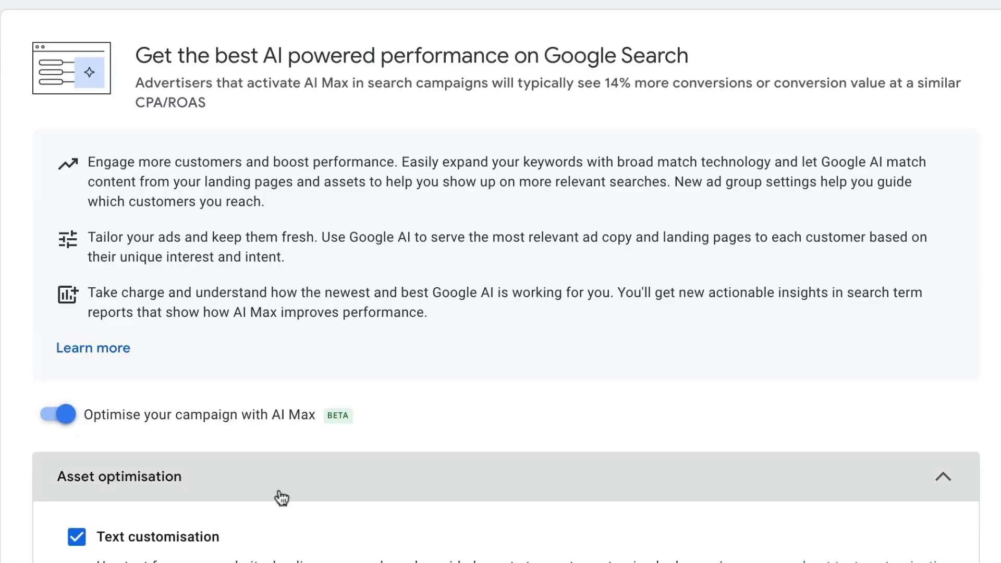
pyautogui.scroll(-2, 282, 496)
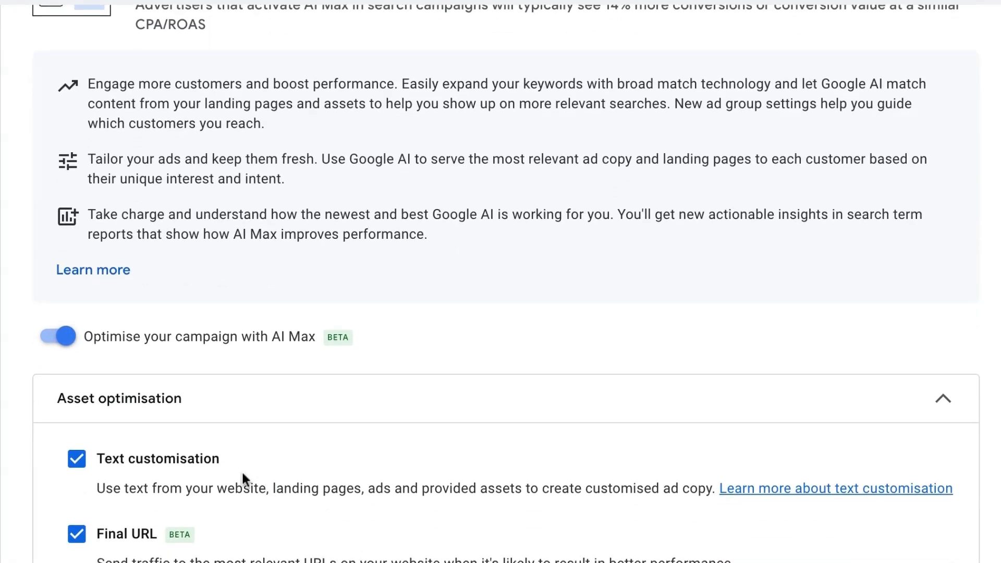
pyautogui.scroll(-1, 207, 493)
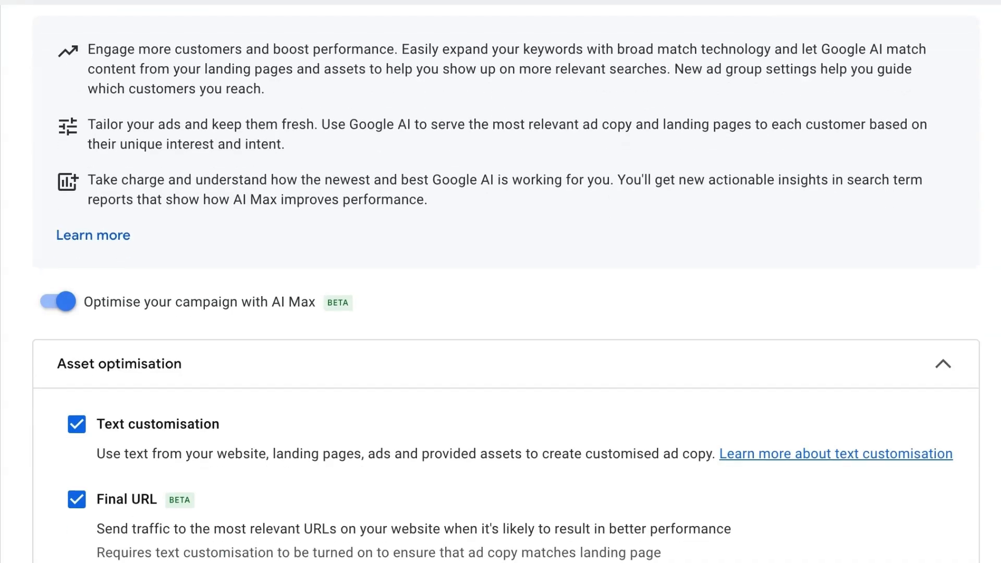
pyautogui.scroll(-1, 156, 415)
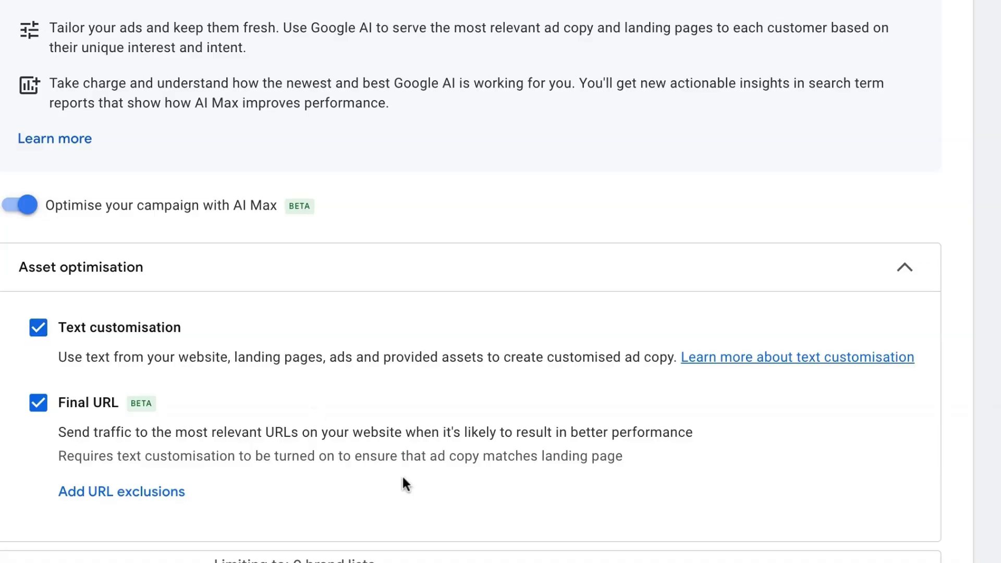
pyautogui.scroll(-1, 403, 477)
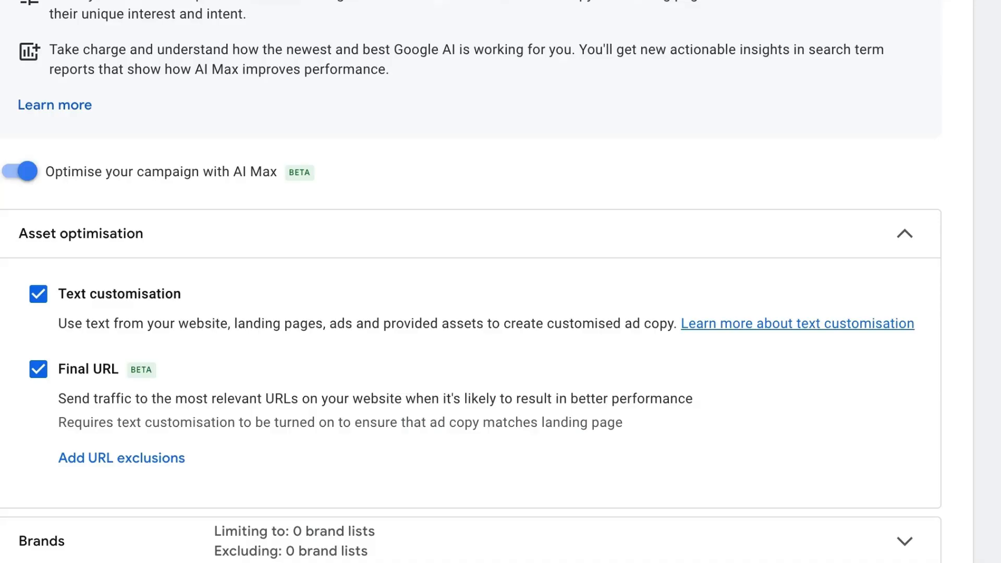
pyautogui.scroll(-1, 471, 281)
pyautogui.scroll(2, 470, 282)
pyautogui.scroll(-1, 471, 282)
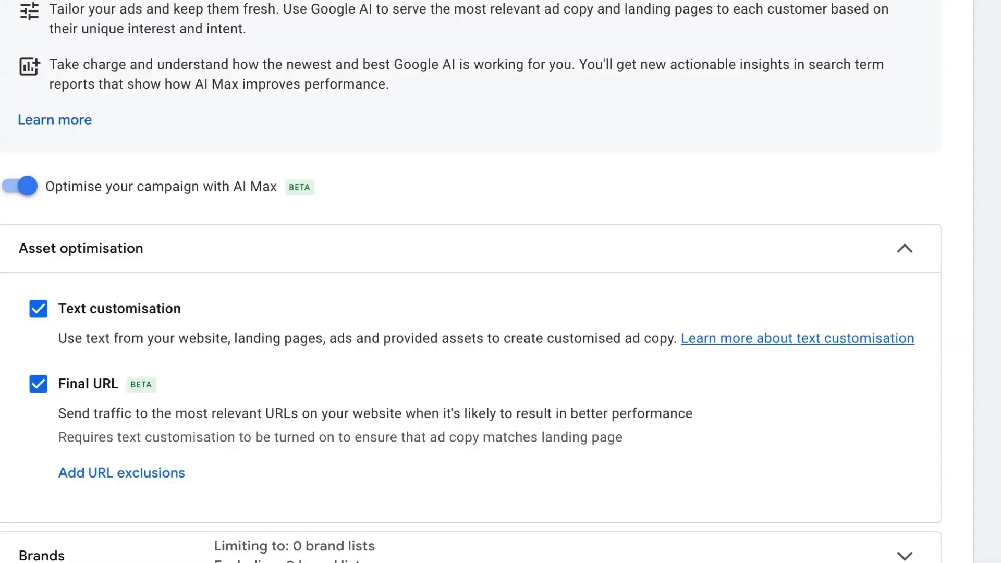
pyautogui.scroll(-2, 469, 313)
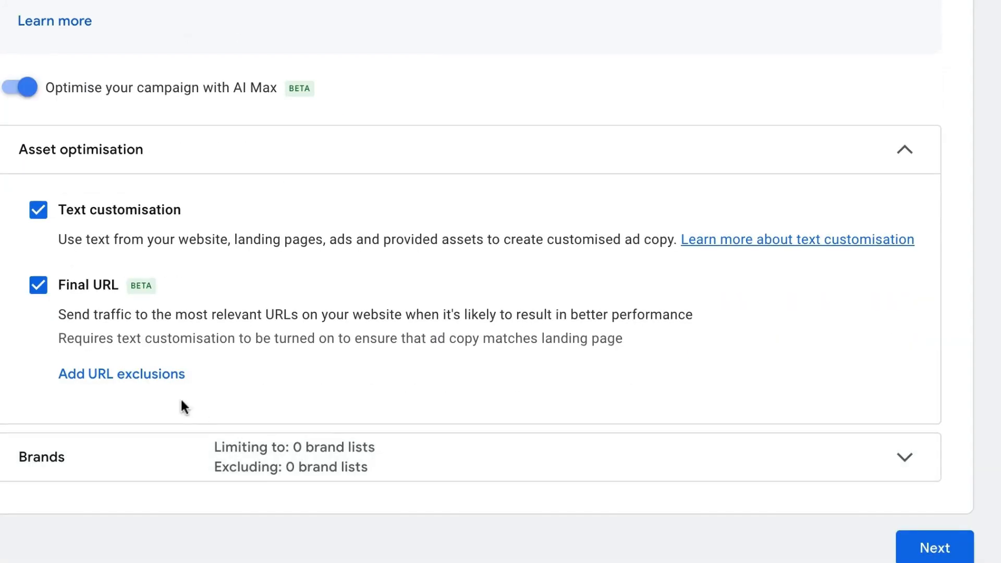
# - Add the contact and about-us pages as Final URL expansion exclusions
pyautogui.click(125, 384)
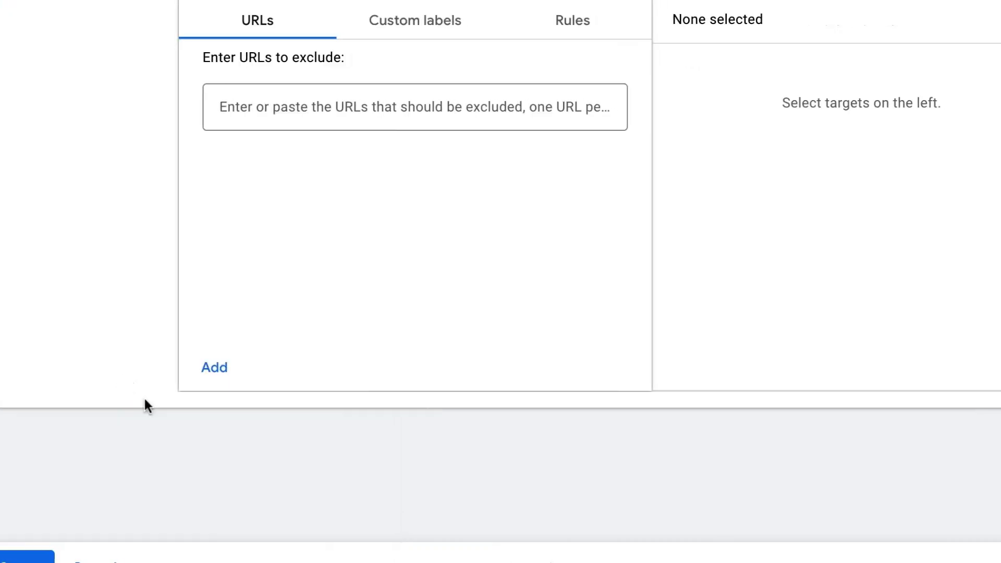
pyautogui.click(308, 125)
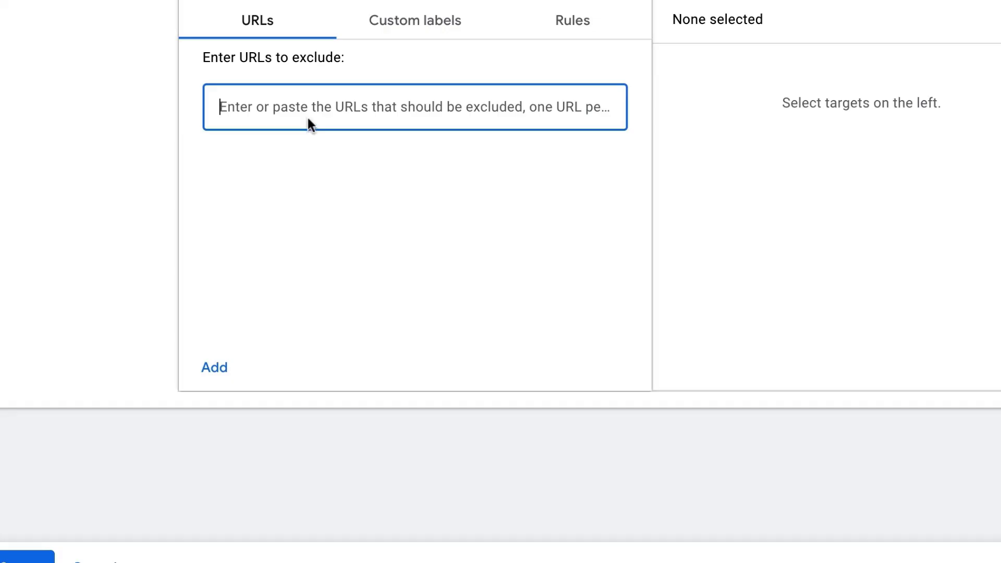
pyautogui.write('https://swaydigital.co.uk/contact/')
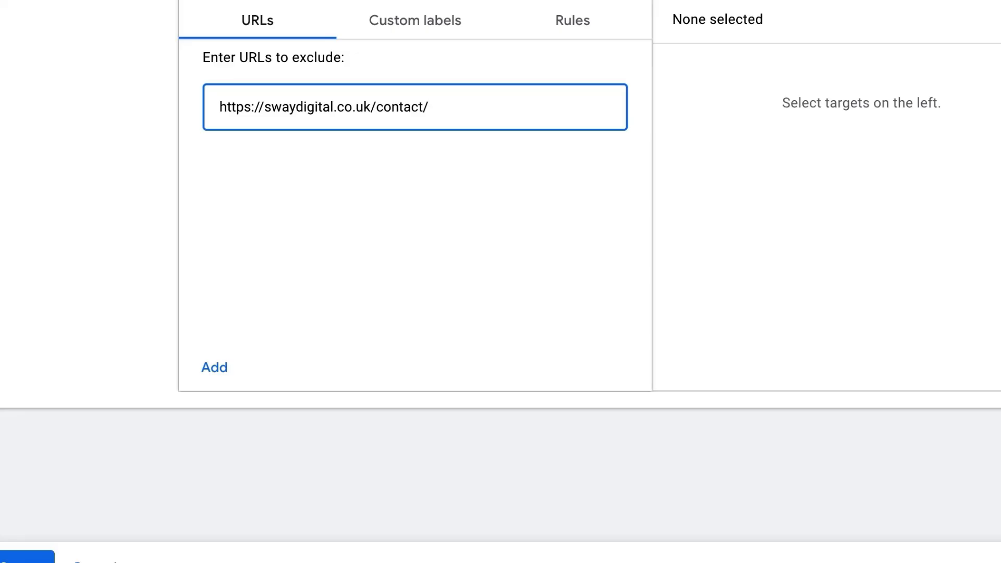
pyautogui.click(216, 368)
pyautogui.click(392, 120)
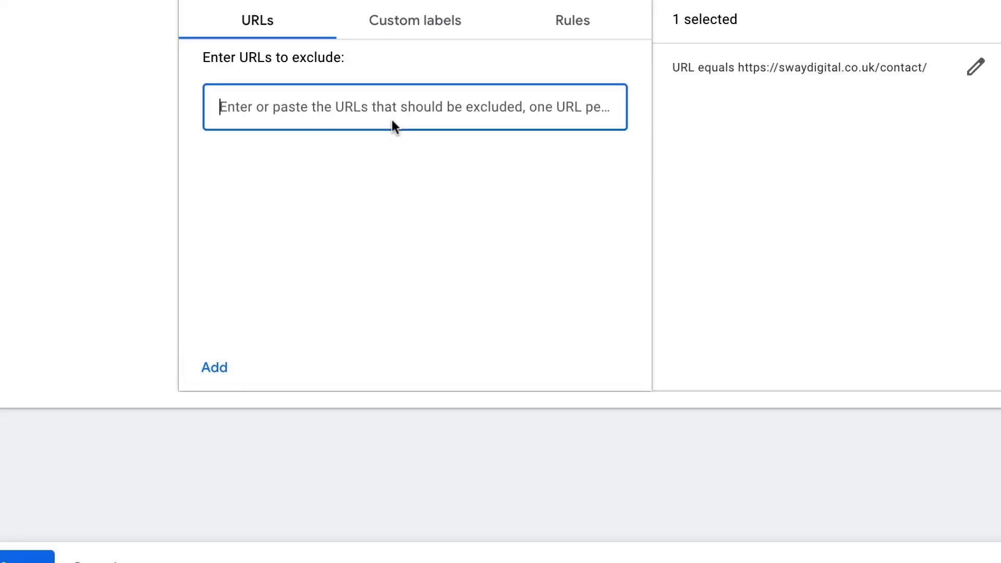
pyautogui.write('https://swaydigital.co.uk/contact/')
pyautogui.press('BackSpace')
pyautogui.press('BackSpace')
pyautogui.press('BackSpace')
pyautogui.press('BackSpace')
pyautogui.press('BackSpace')
pyautogui.press('BackSpace')
pyautogui.press('BackSpace')
pyautogui.press('BackSpace')
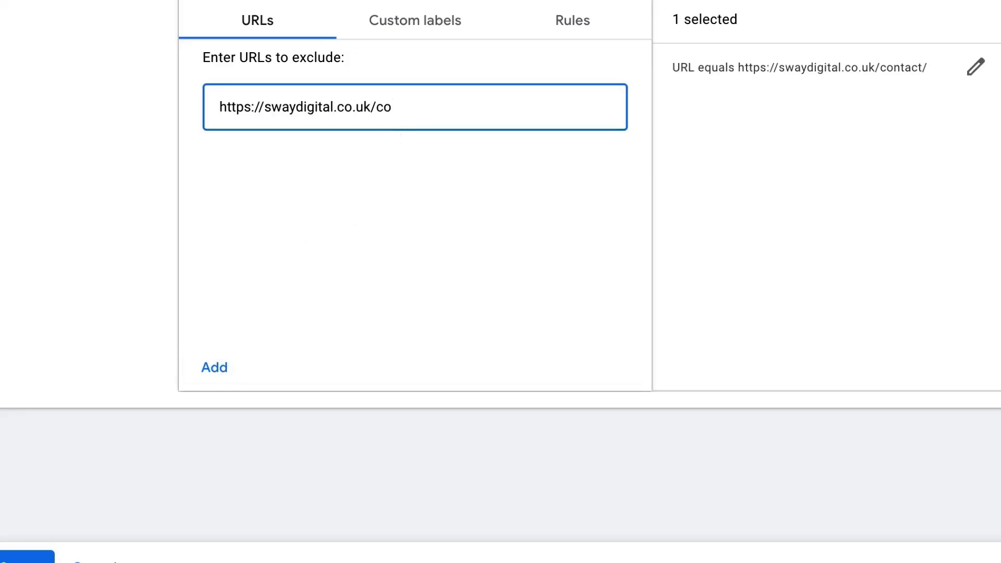
pyautogui.write('about-us')
pyautogui.click(211, 366)
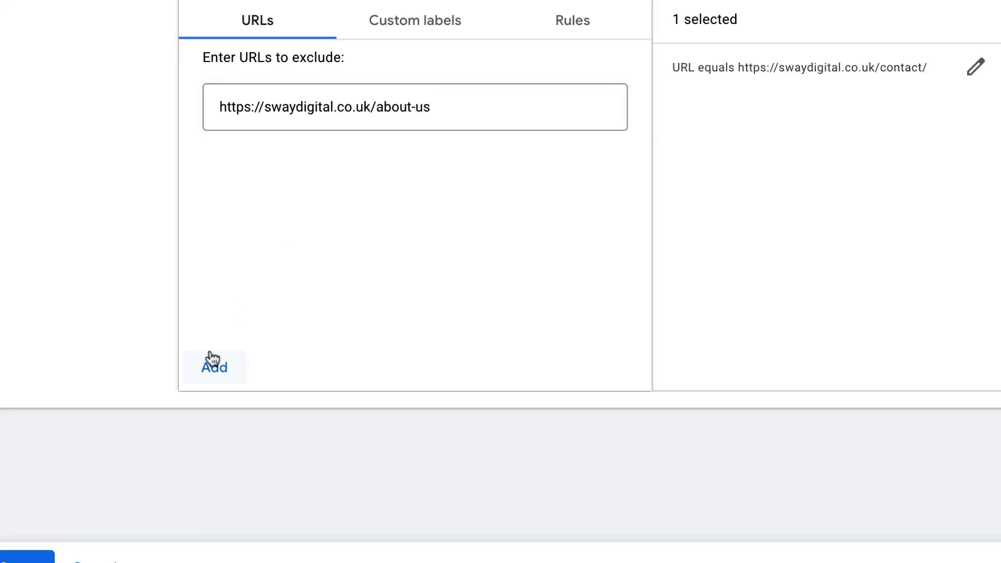
# - Add the cases-studies page exclusion and save all three URL exclusions
pyautogui.click(375, 99)
pyautogui.write('https://swaydigital.co.uk/contact/')
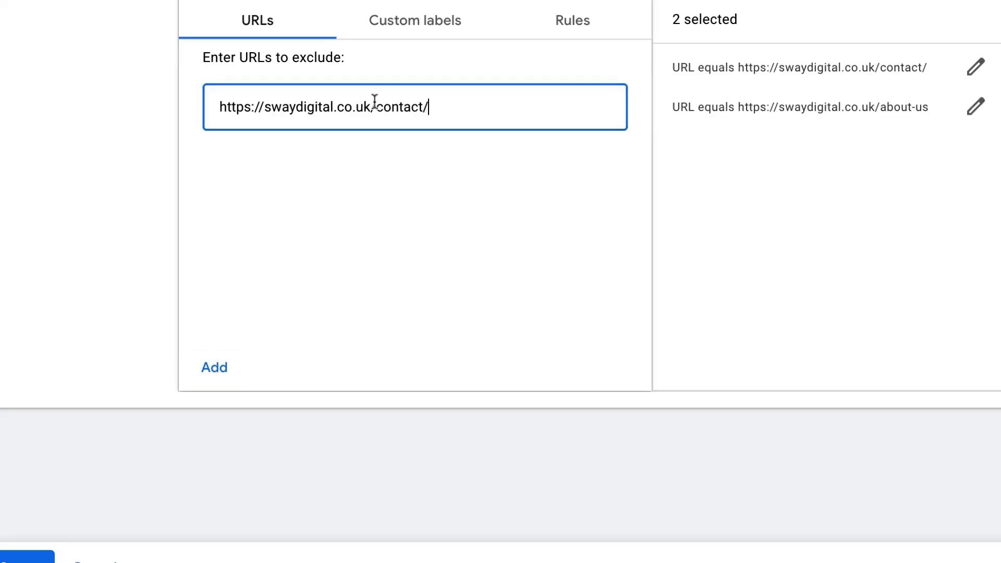
pyautogui.press('BackSpace')
pyautogui.press('BackSpace')
pyautogui.press('BackSpace')
pyautogui.press('BackSpace')
pyautogui.press('BackSpace')
pyautogui.press('BackSpace')
pyautogui.press('BackSpace')
pyautogui.write('asess')
pyautogui.write('tudie')
pyautogui.press('BackSpace')
pyautogui.press('BackSpace')
pyautogui.press('BackSpace')
pyautogui.press('BackSpace')
pyautogui.press('BackSpace')
pyautogui.press('BackSpace')
pyautogui.write('-studies')
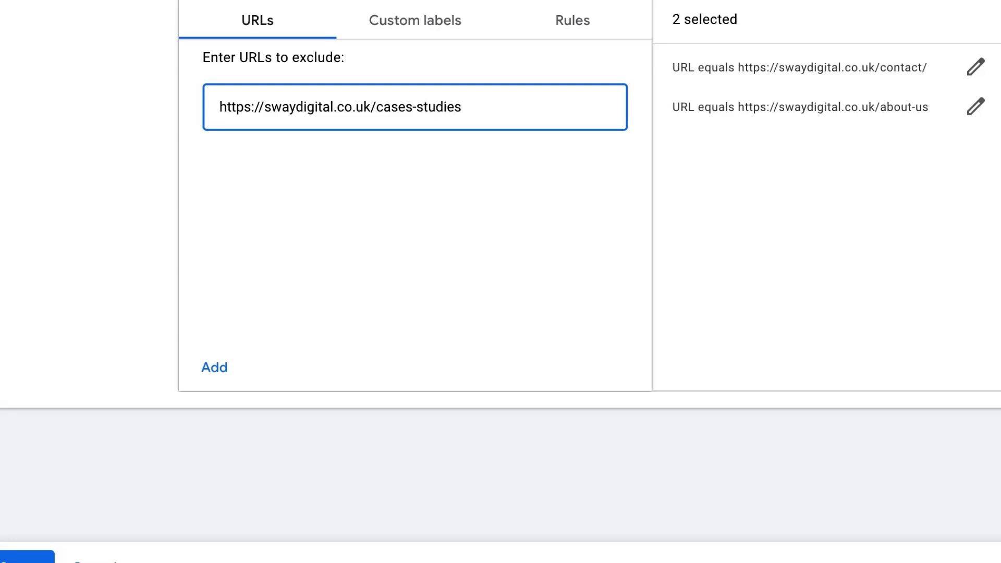
pyautogui.write('/')
pyautogui.click(215, 367)
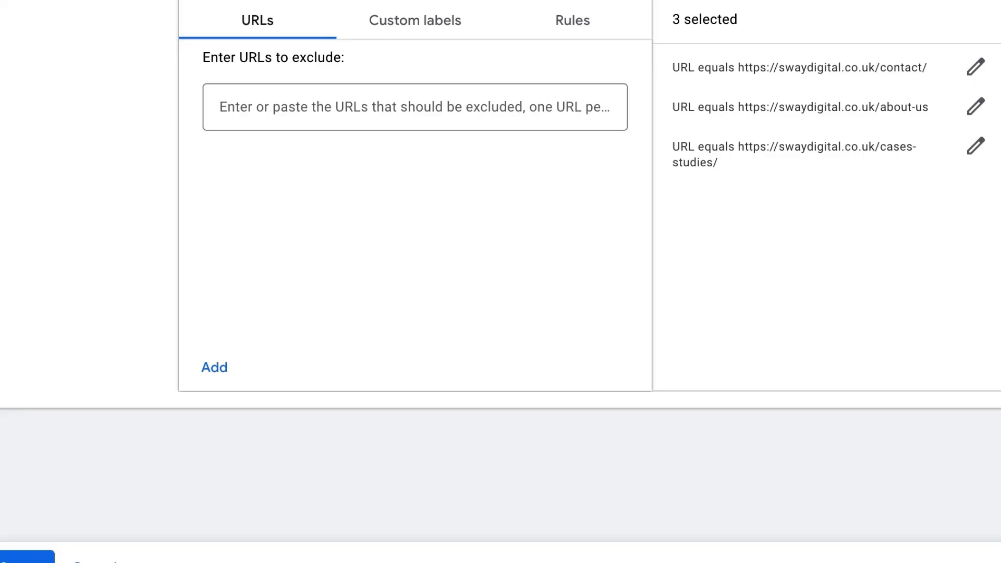
pyautogui.click(27, 558)
pyautogui.scroll(-1, 164, 528)
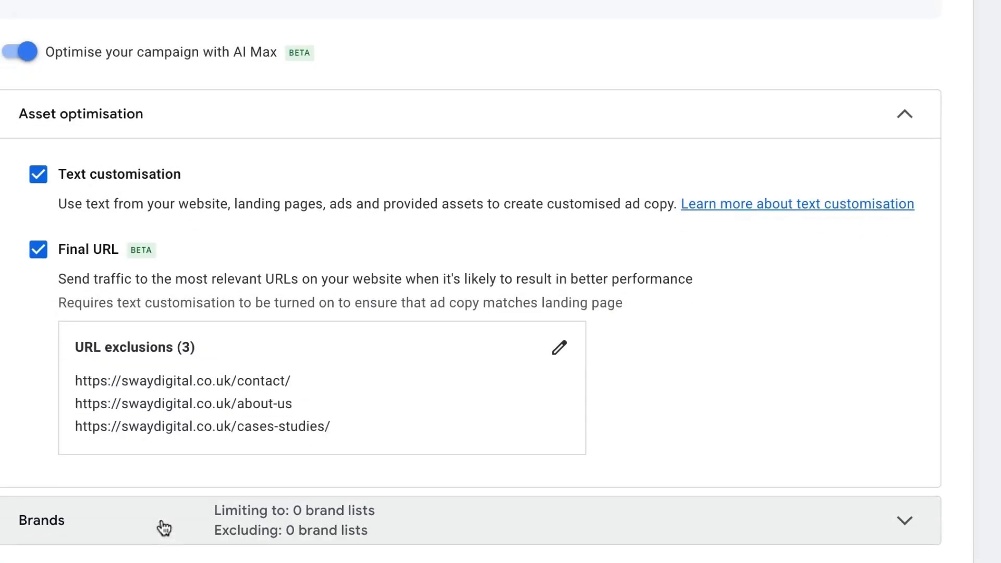
pyautogui.scroll(-2, 105, 334)
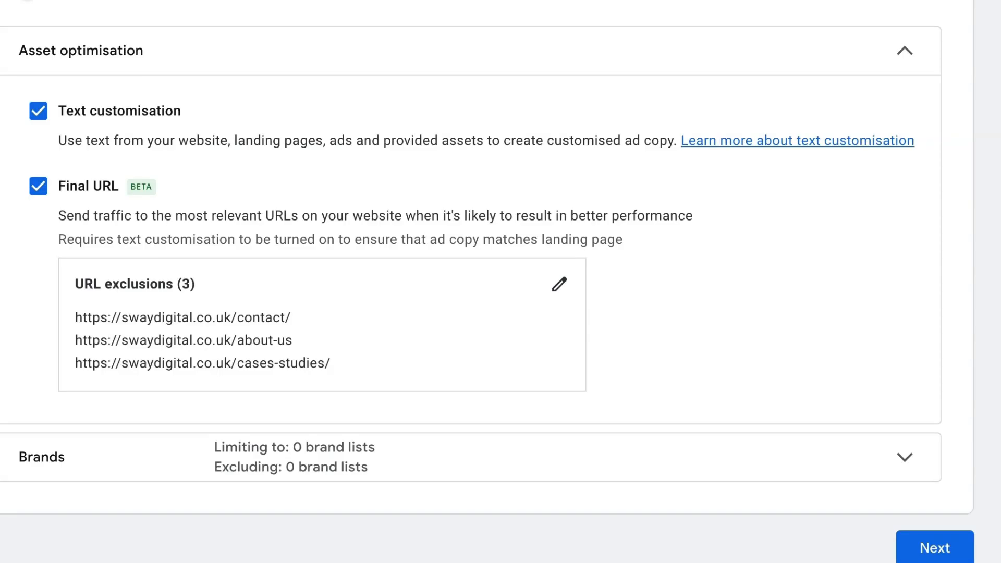
# - Exclude the Sway digital brand list in the AI Max brand settings
pyautogui.click(573, 476)
pyautogui.scroll(-5, 576, 476)
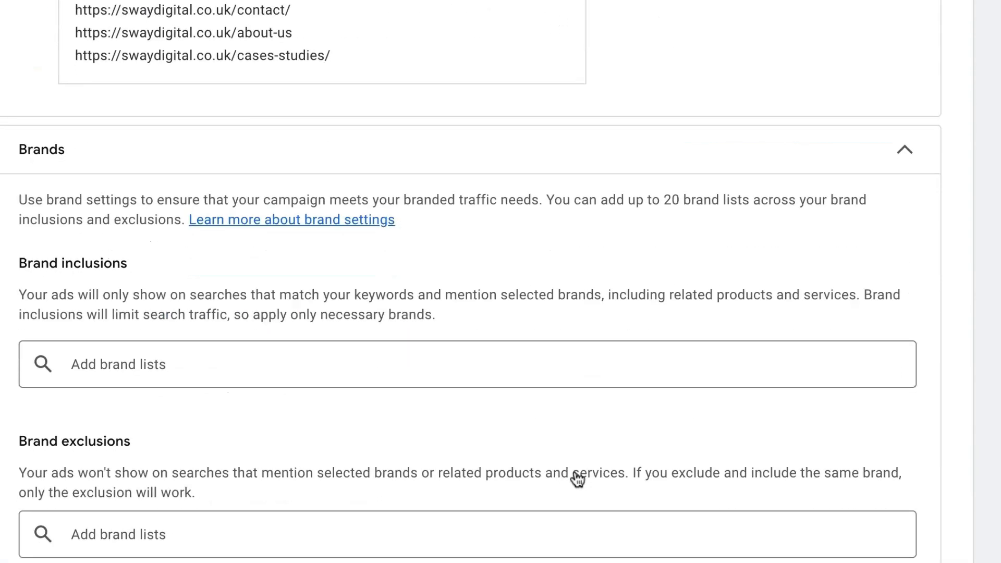
pyautogui.scroll(-1, 577, 479)
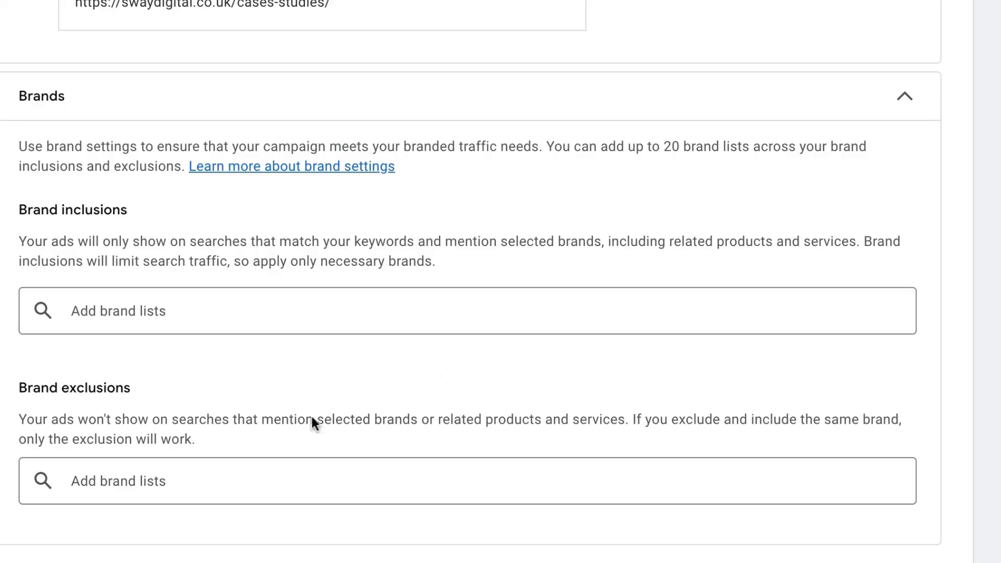
pyautogui.click(251, 474)
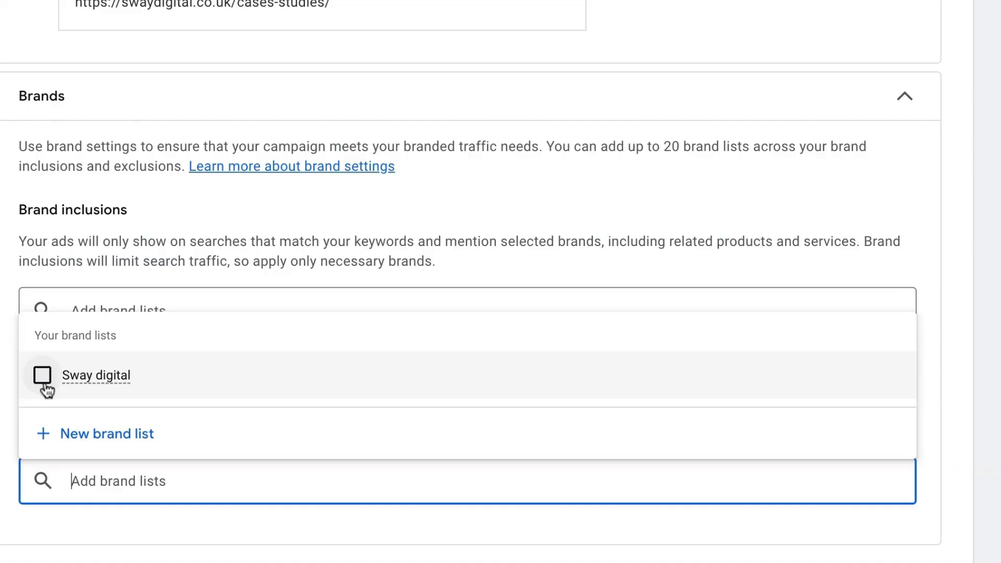
pyautogui.click(43, 375)
pyautogui.click(249, 545)
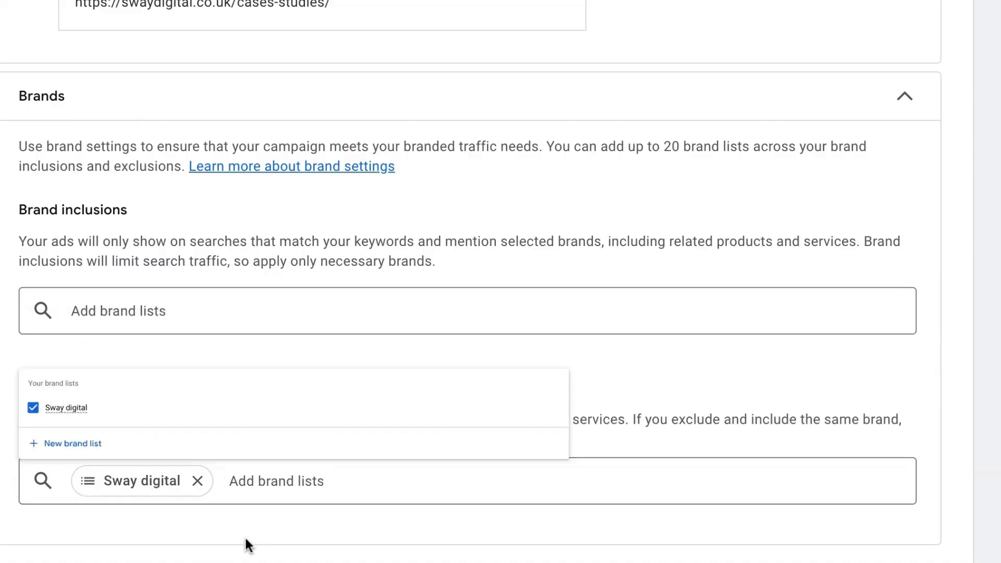
pyautogui.click(258, 494)
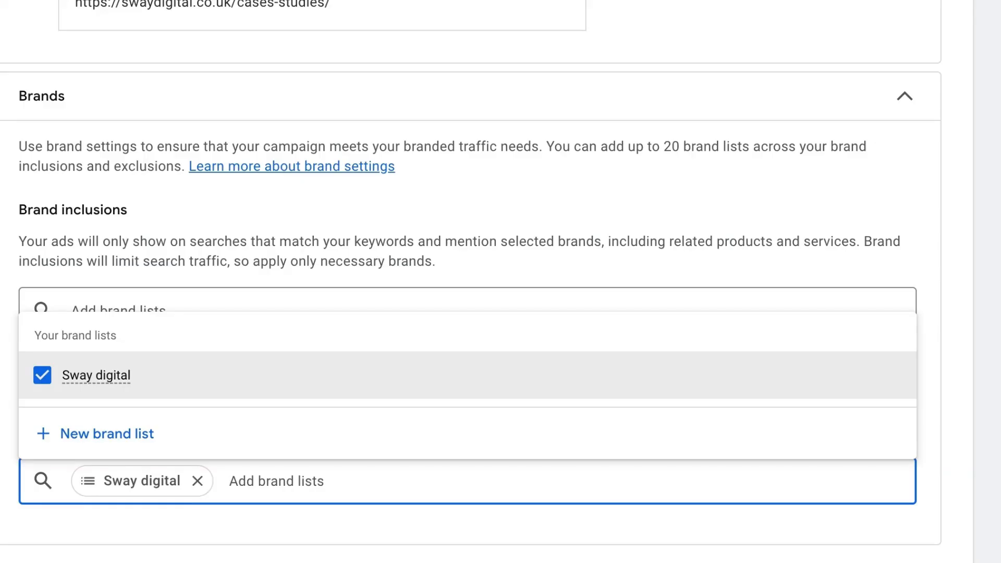
pyautogui.scroll(-2, 500, 282)
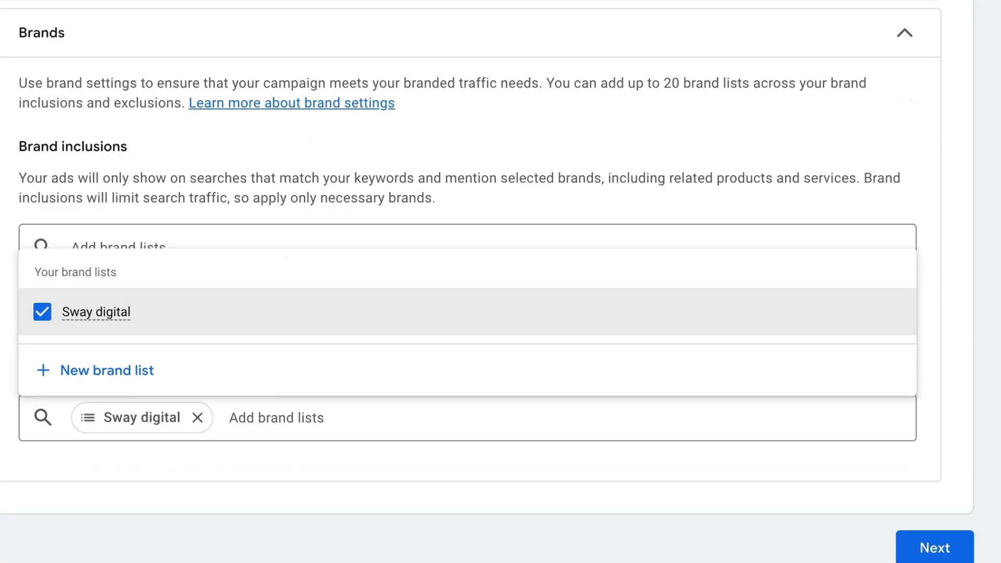
pyautogui.click(298, 413)
# - Review the Asset optimisation and Brands settings, then move on to keyword and asset generation
pyautogui.scroll(10, 298, 414)
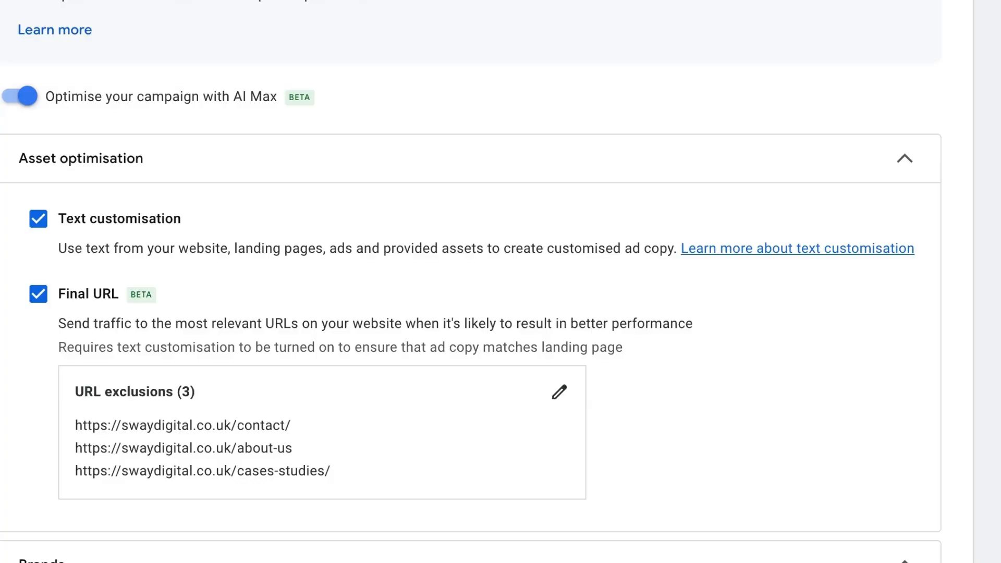
pyautogui.scroll(-5, 469, 282)
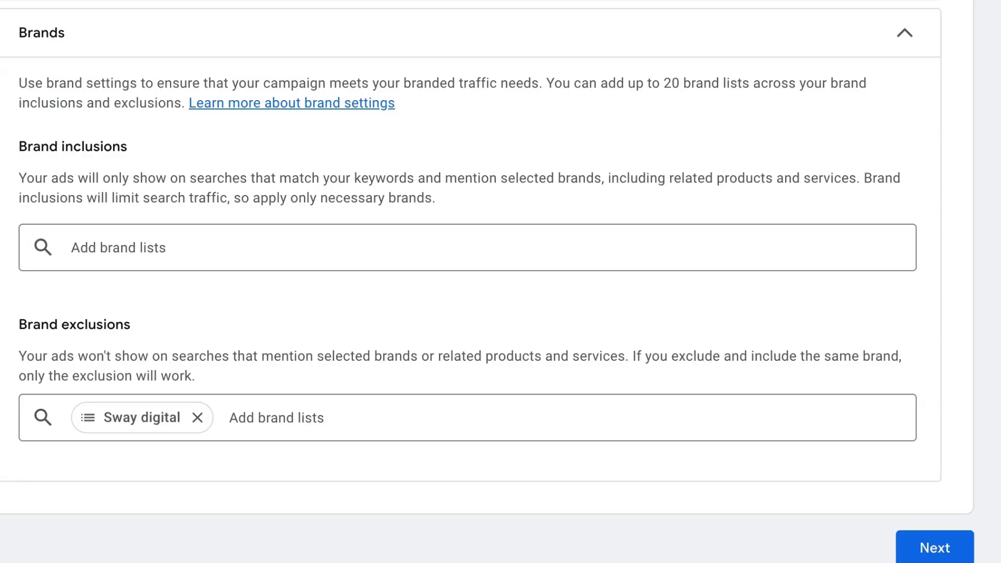
pyautogui.scroll(5, 315, 145)
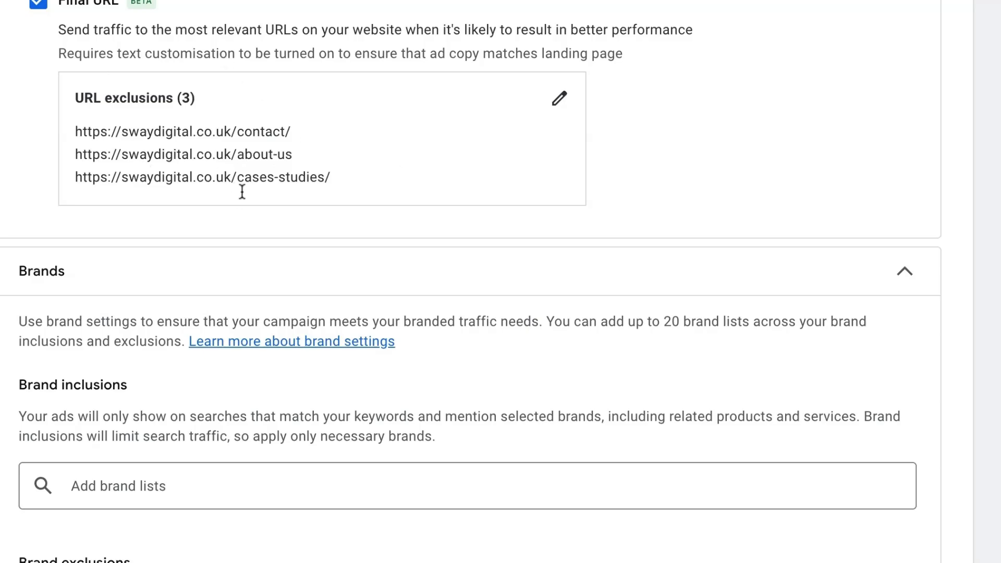
pyautogui.scroll(5, 241, 190)
pyautogui.scroll(-2, 241, 192)
pyautogui.scroll(-8, 242, 183)
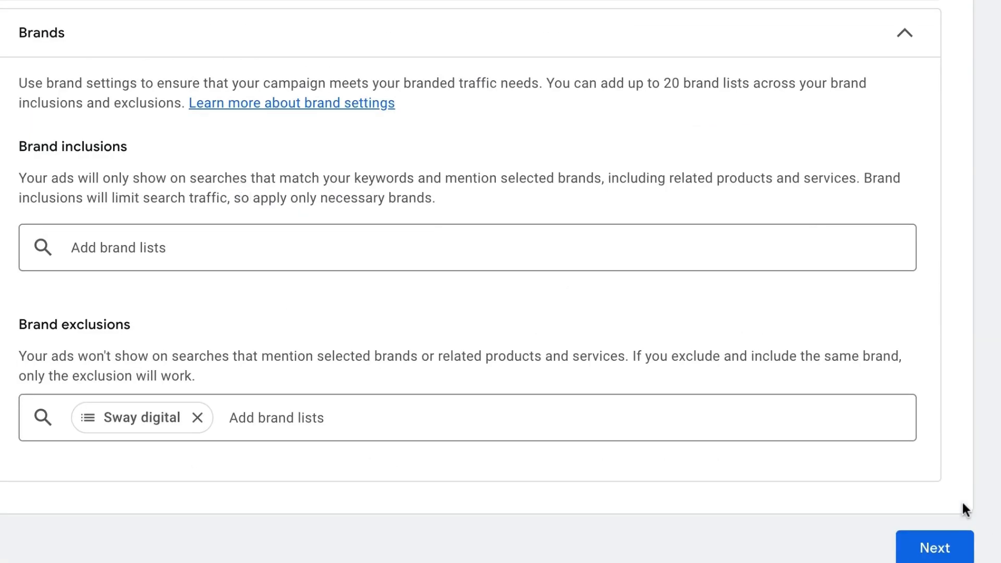
pyautogui.click(938, 553)
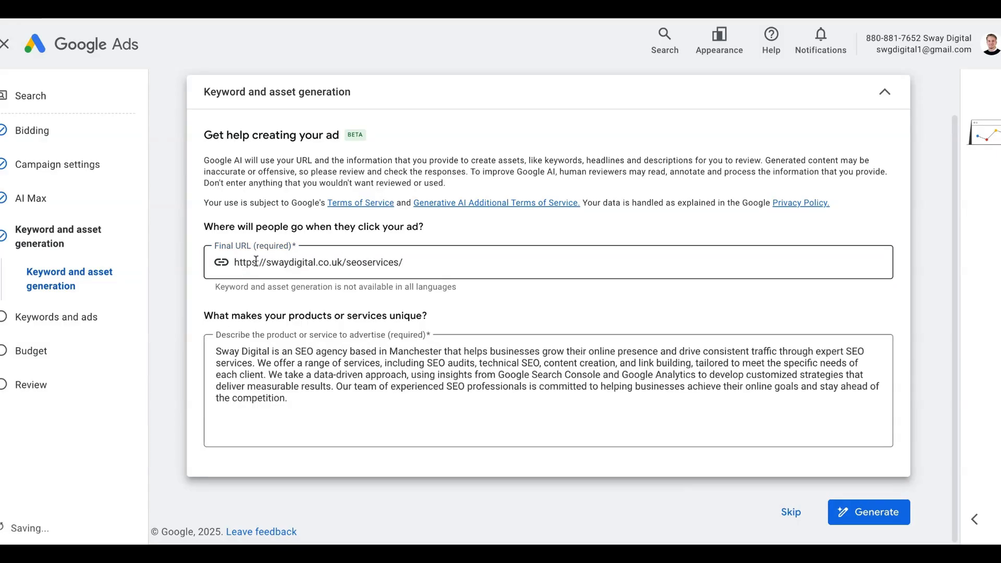
pyautogui.moveTo(257, 263); pyautogui.dragTo(446, 283)
pyautogui.press('Tab')
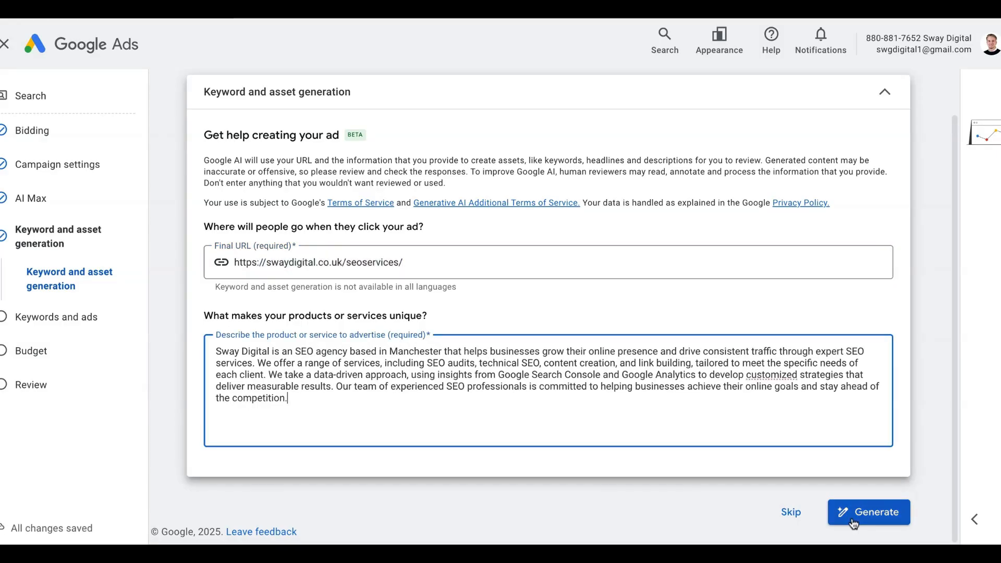
pyautogui.moveTo(239, 262); pyautogui.dragTo(484, 264)
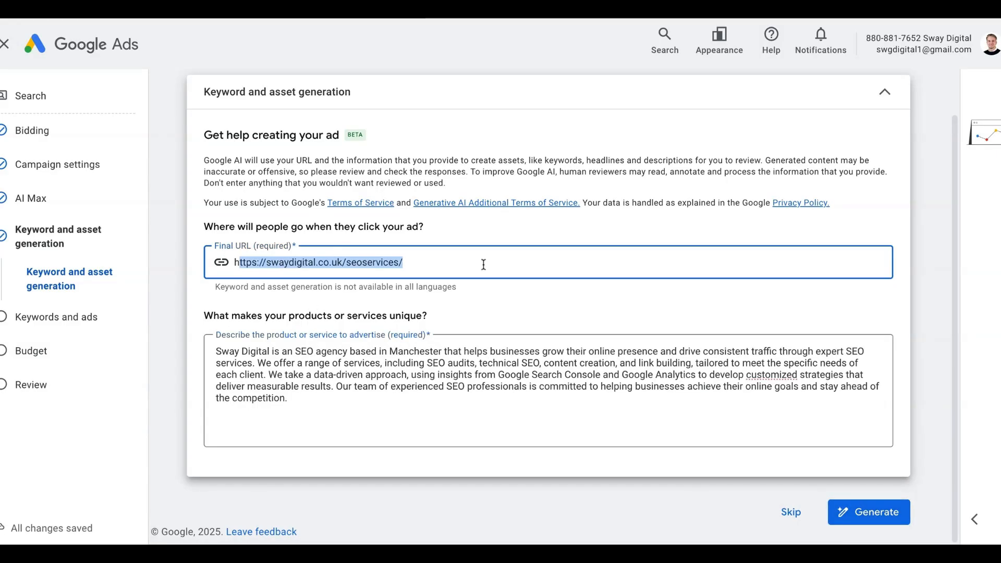
pyautogui.moveTo(370, 411); pyautogui.dragTo(212, 348)
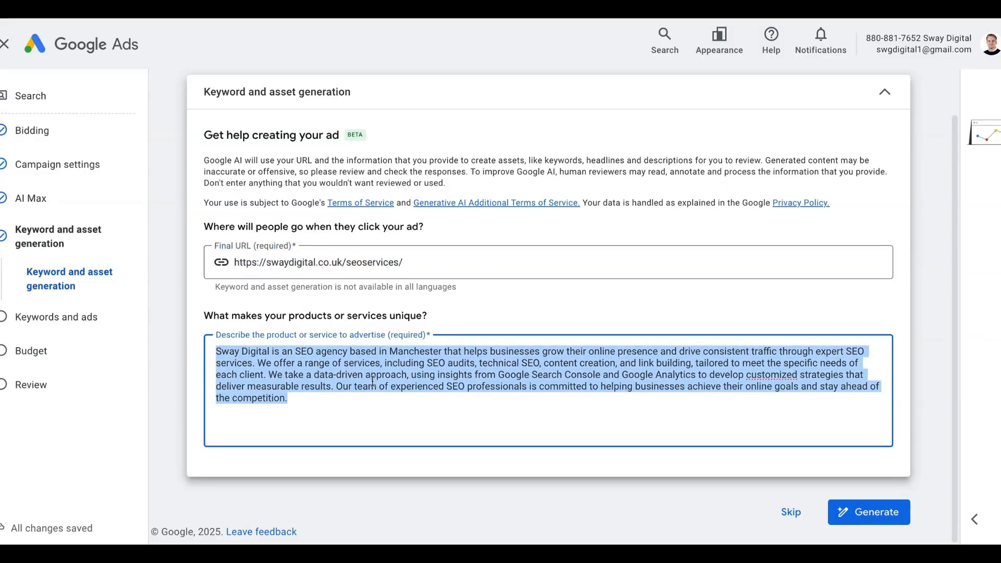
pyautogui.click(695, 474)
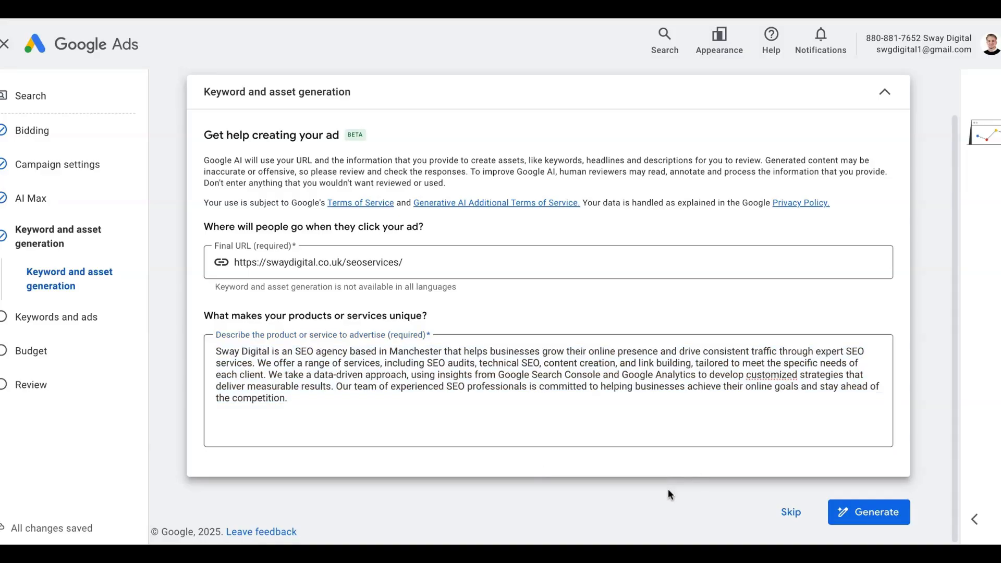
pyautogui.click(876, 513)
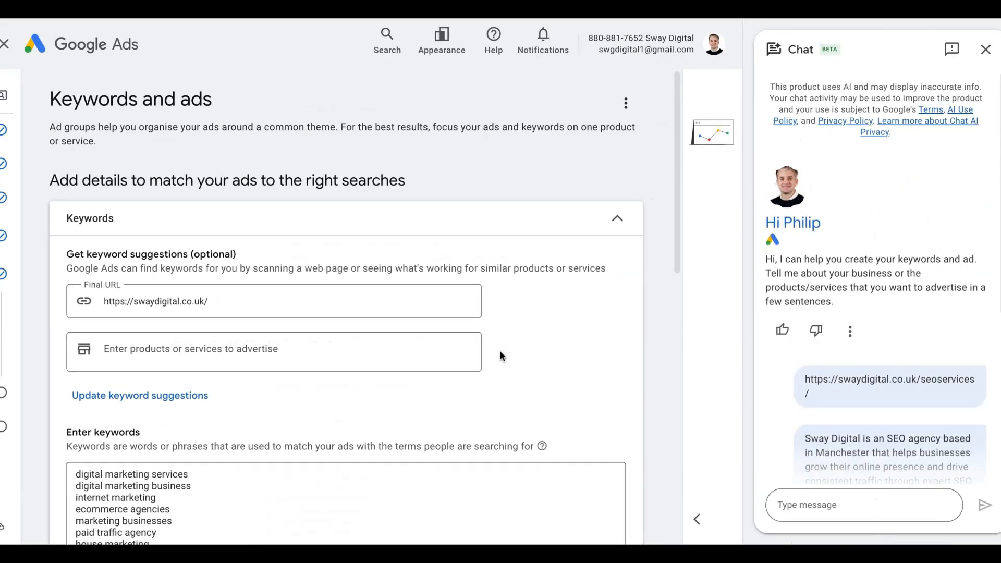
# - Fetch keyword suggestions for the SEO services page
pyautogui.scroll(-1, 499, 350)
pyautogui.click(342, 267)
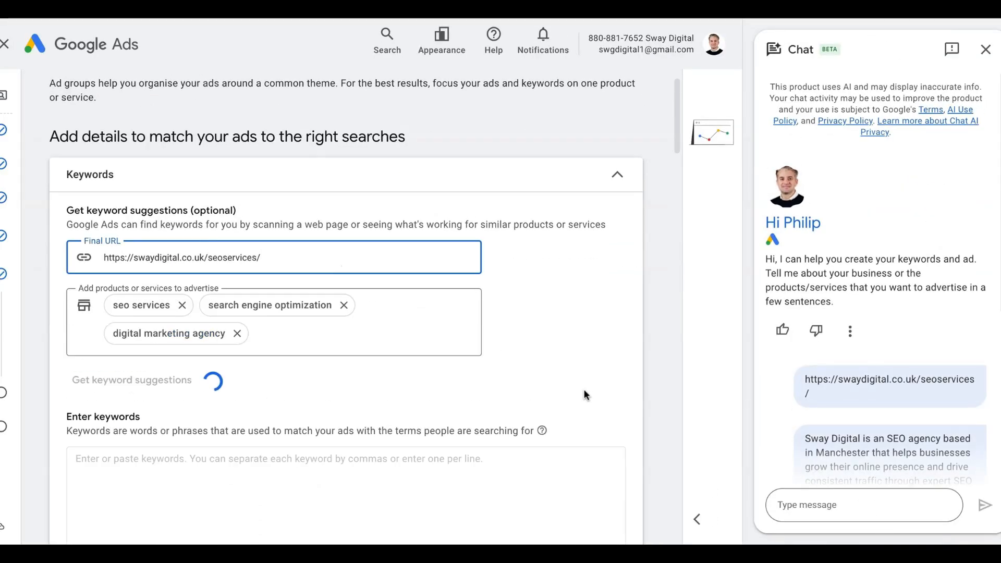
pyautogui.click(587, 390)
pyautogui.scroll(-2, 588, 391)
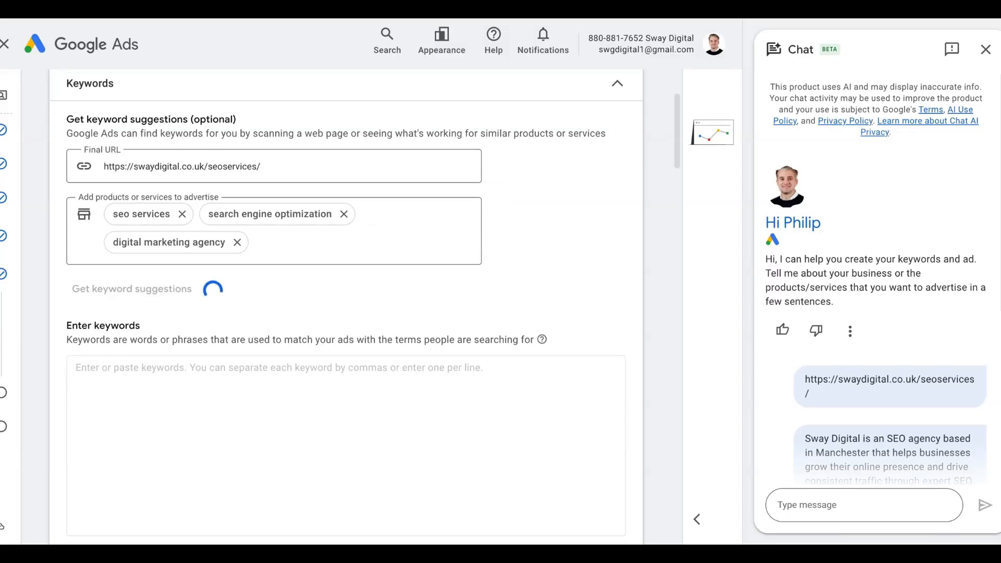
pyautogui.scroll(-2, 620, 201)
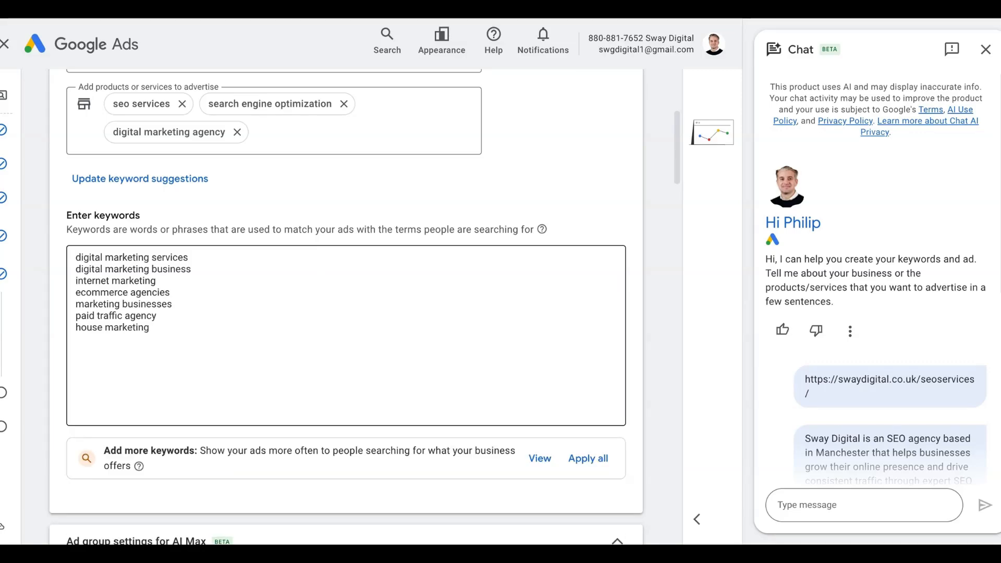
pyautogui.scroll(-1, 346, 307)
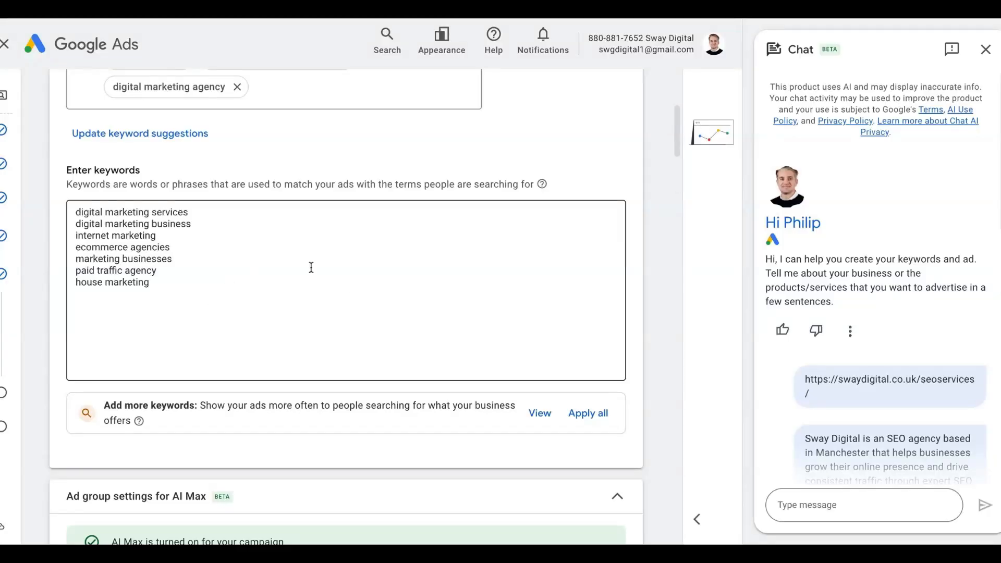
# - Delete paid traffic agency, internet marketing and other generic keywords, then apply suggested keywords
pyautogui.moveTo(156, 271); pyautogui.dragTo(58, 271)
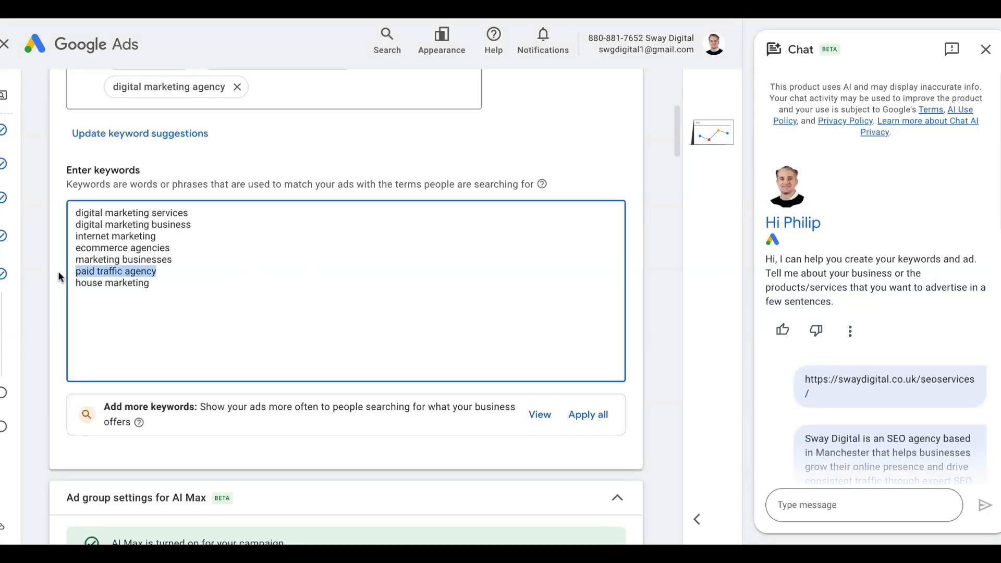
pyautogui.press('BackSpace')
pyautogui.press('BackSpace')
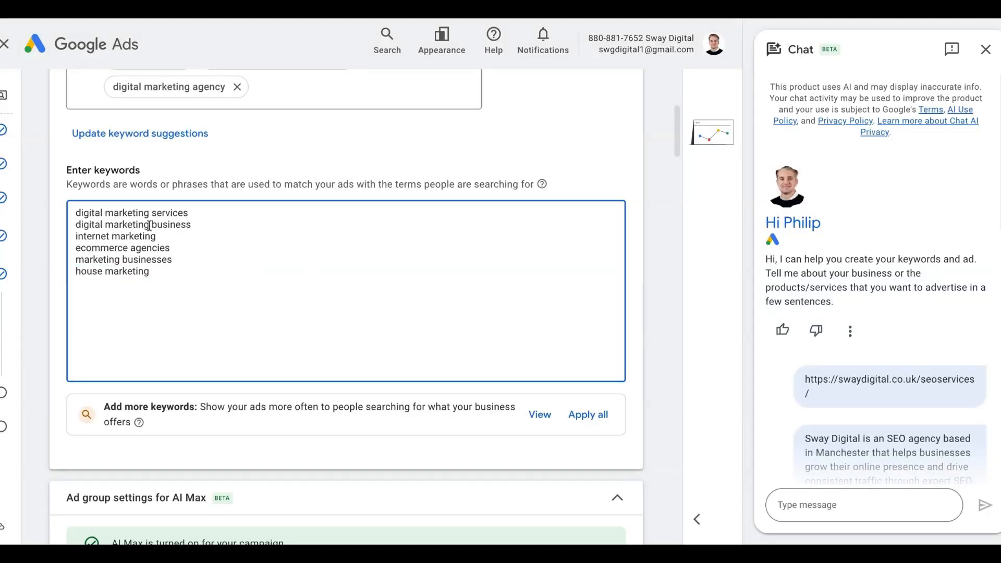
pyautogui.moveTo(157, 236); pyautogui.dragTo(73, 236)
pyautogui.press('BackSpace')
pyautogui.press('BackSpace')
pyautogui.moveTo(168, 261); pyautogui.dragTo(74, 214)
pyautogui.press('BackSpace')
pyautogui.press('BackSpace')
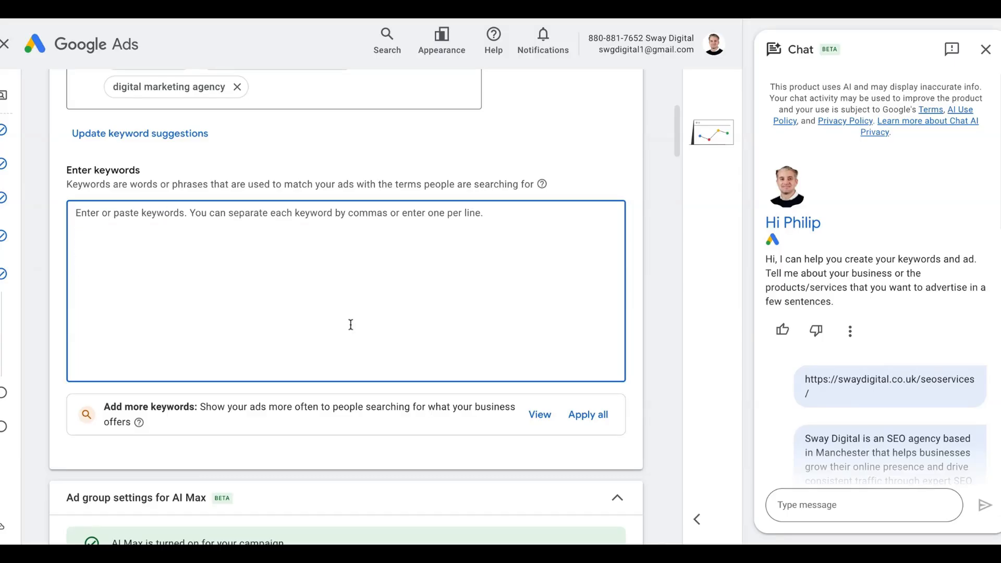
pyautogui.click(540, 415)
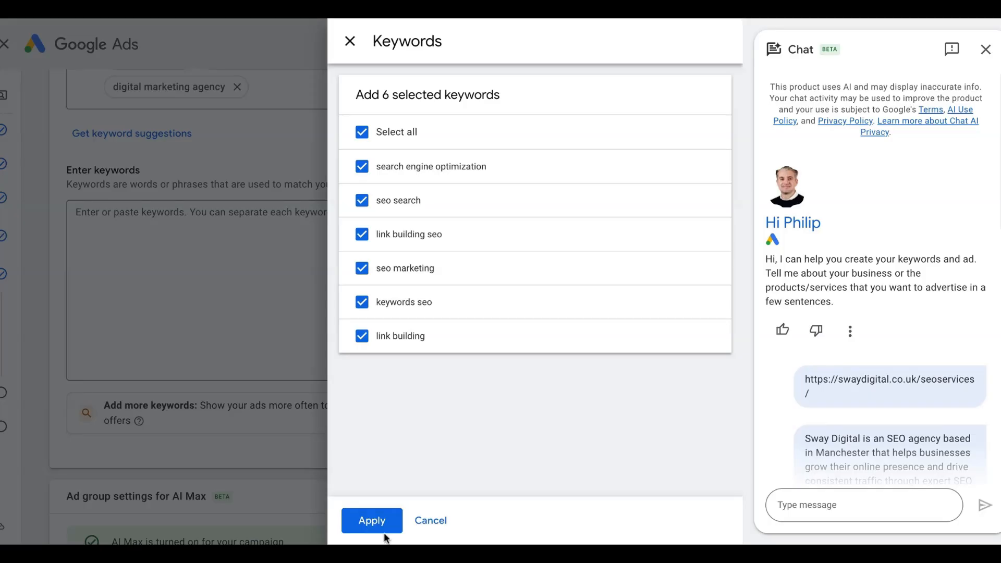
pyautogui.click(374, 521)
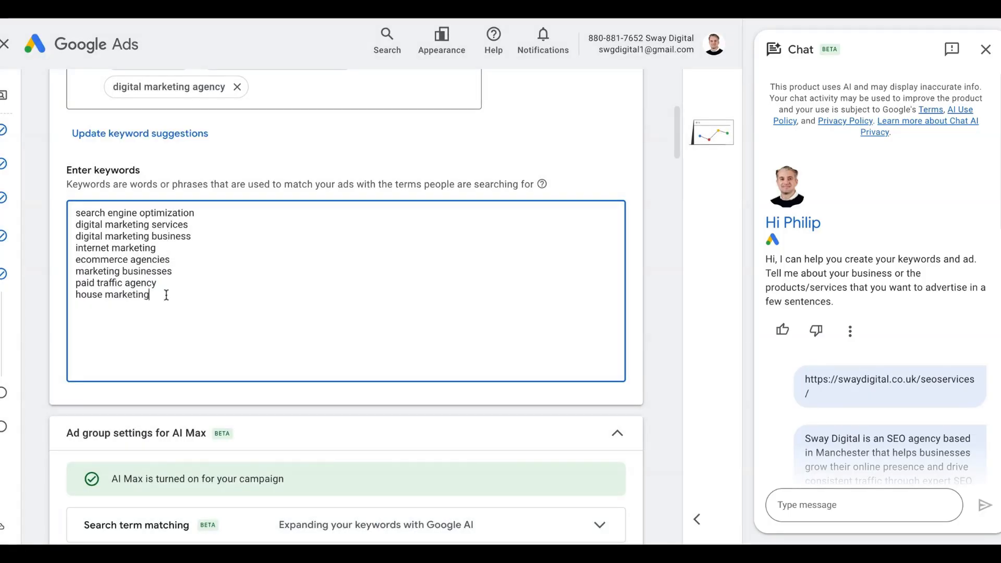
# - Change to 'search engine optimisation', remove the rest, and add 'seo' and 'seo services'
pyautogui.moveTo(165, 295); pyautogui.dragTo(76, 225)
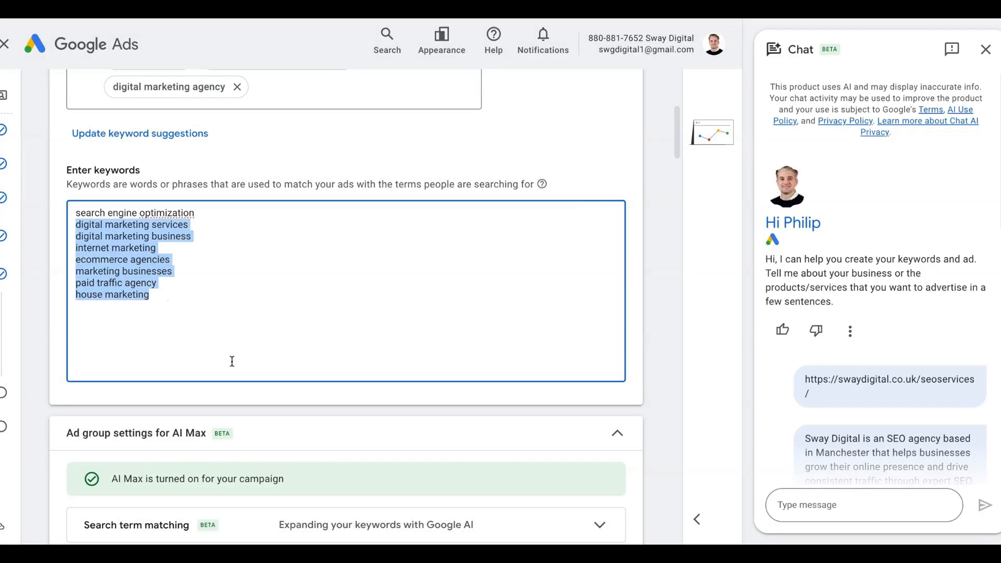
pyautogui.click(174, 213)
pyautogui.press('Delete')
pyautogui.write('s')
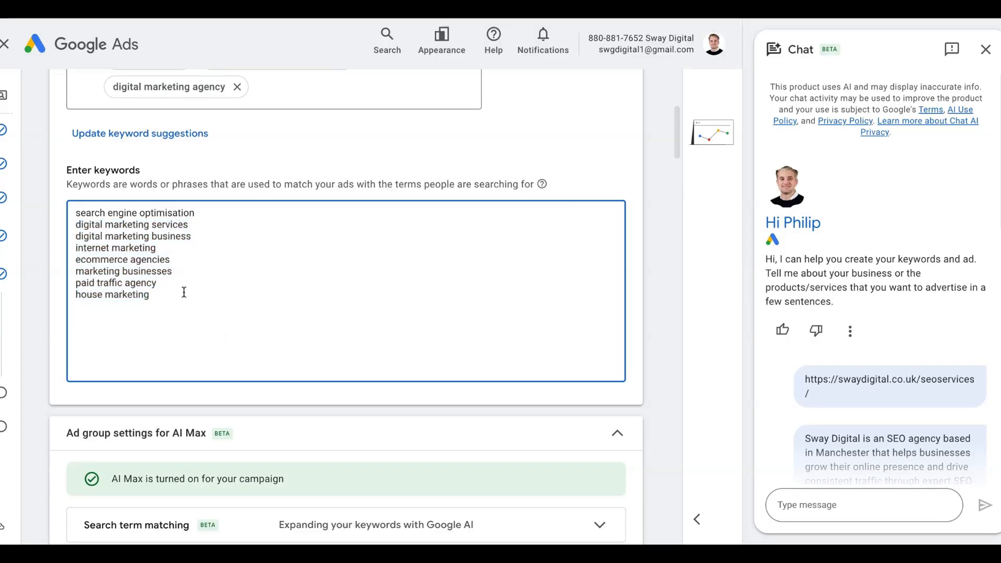
pyautogui.moveTo(184, 292); pyautogui.dragTo(82, 228)
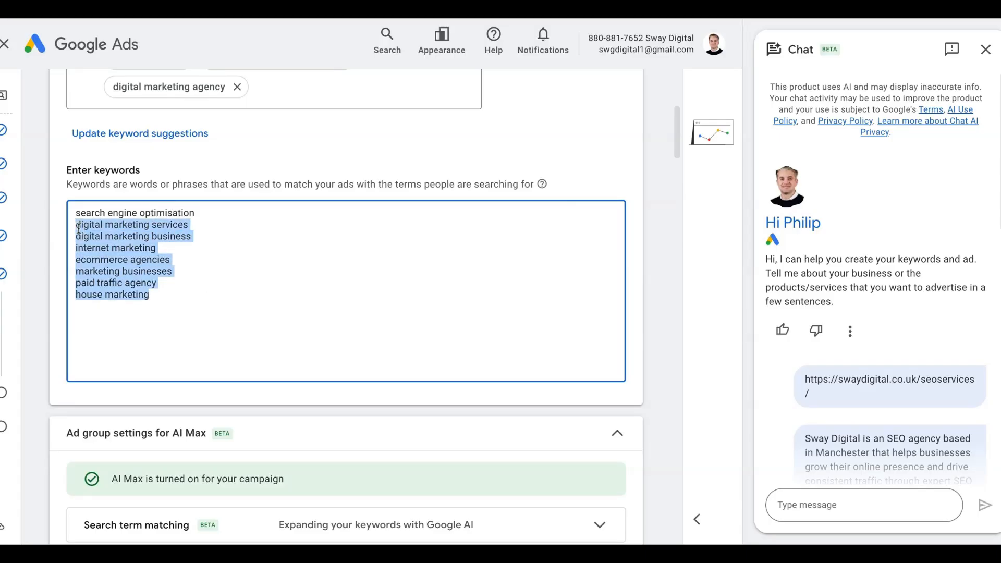
pyautogui.press('BackSpace')
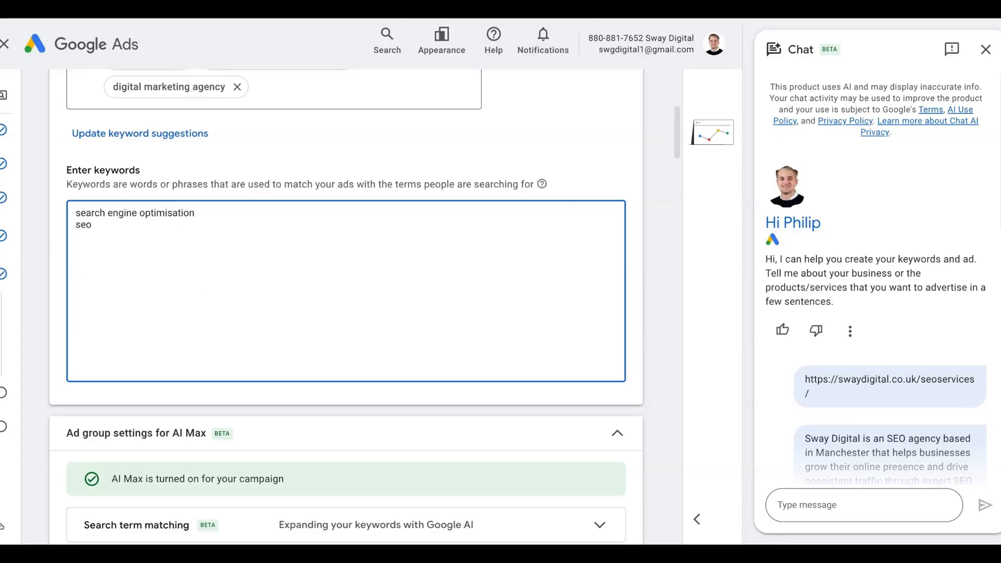
pyautogui.write('seo seo services')
pyautogui.scroll(-5, 603, 276)
pyautogui.click(603, 277)
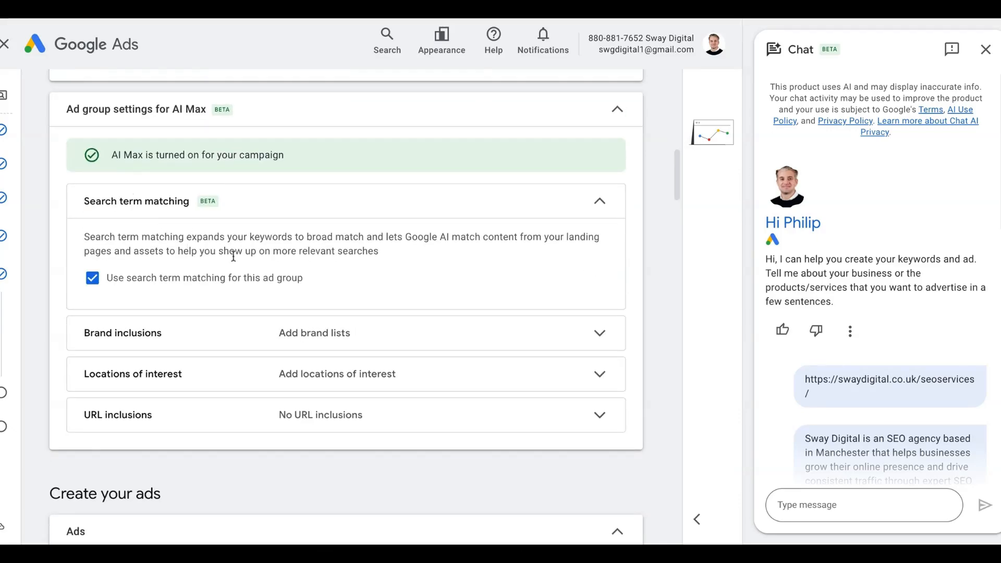
# - Search 'united' and include United Kingdom as the ad group's location of interest
pyautogui.scroll(1, 391, 242)
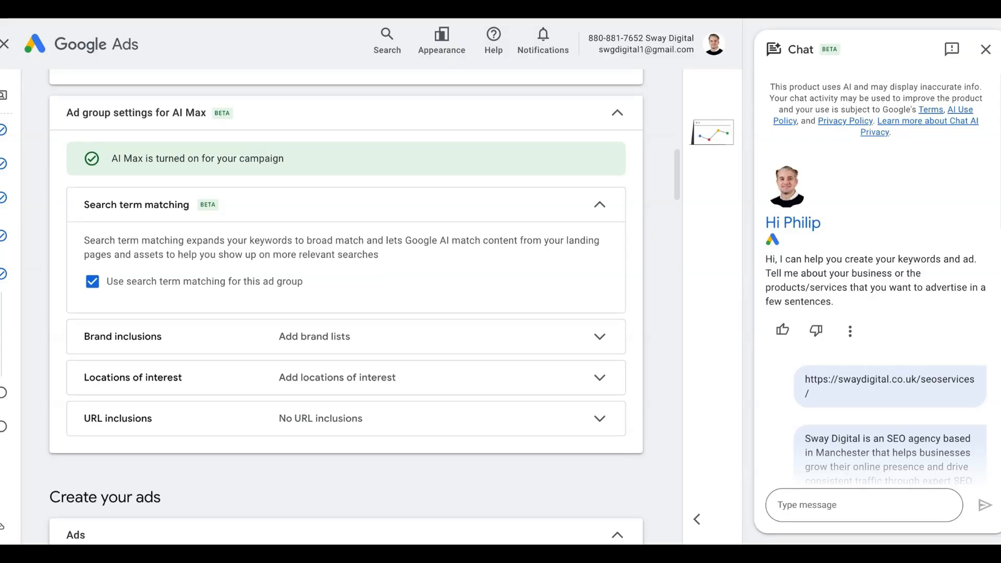
pyautogui.click(420, 337)
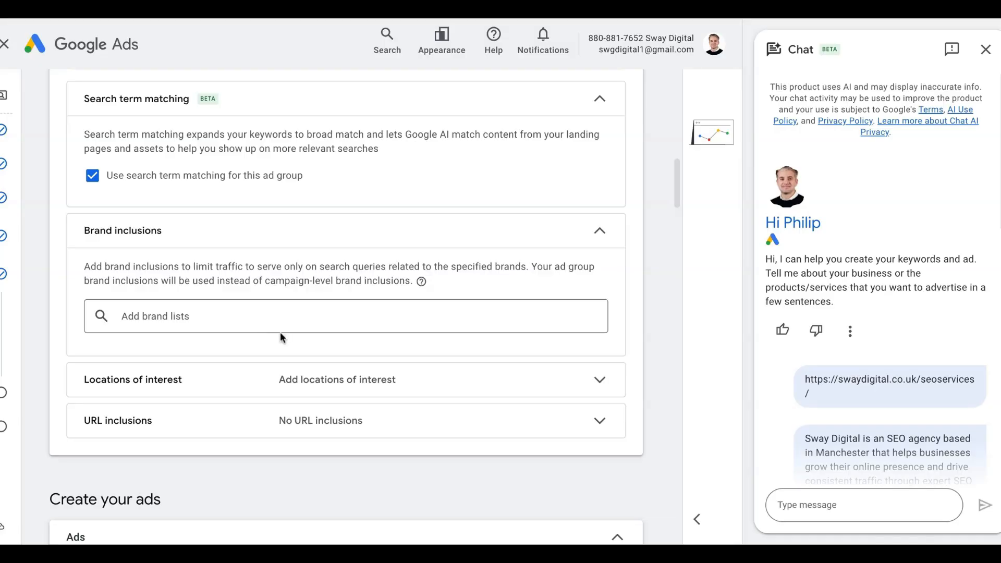
pyautogui.click(297, 371)
pyautogui.click(251, 304)
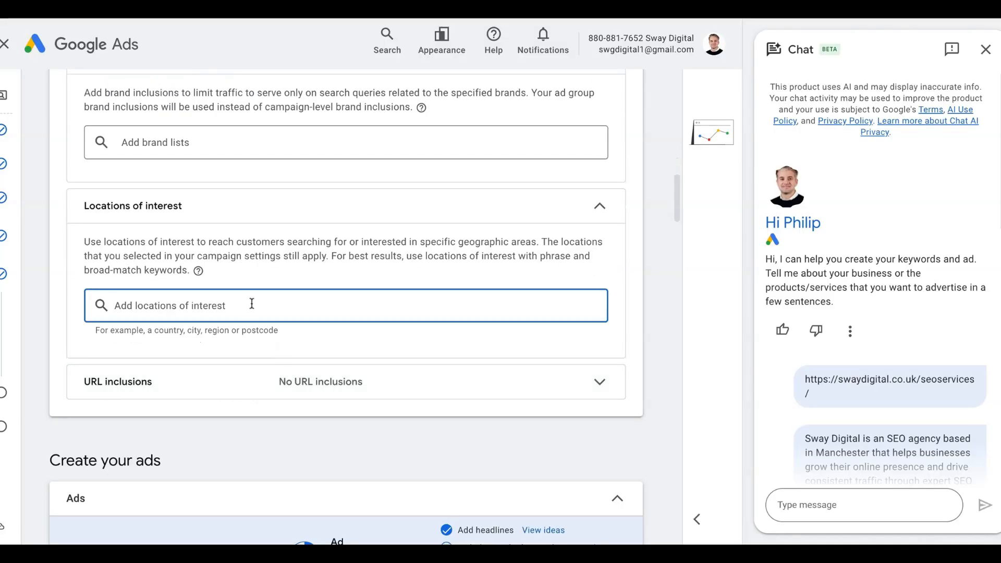
pyautogui.write('united')
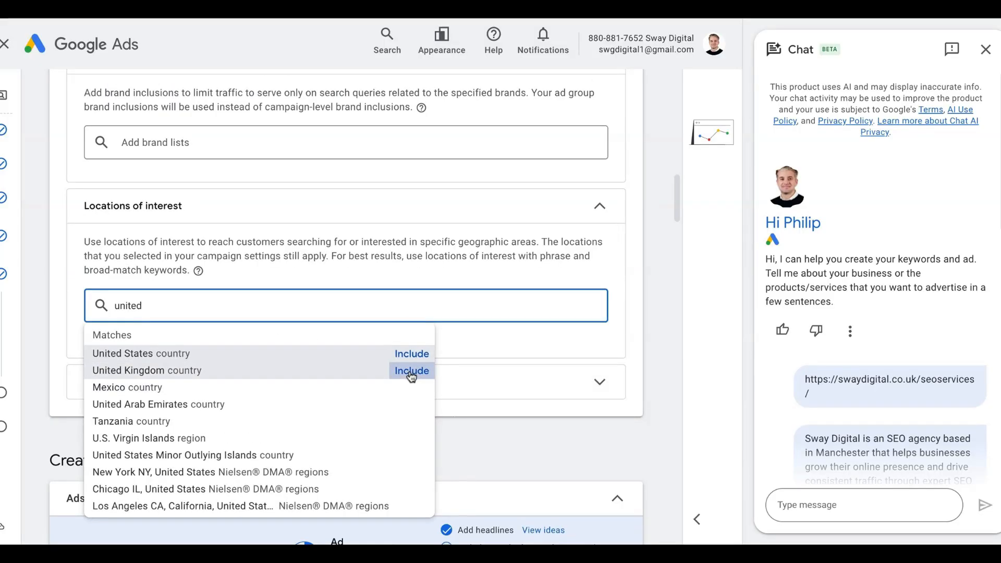
pyautogui.click(411, 371)
pyautogui.scroll(-2, 409, 375)
pyautogui.click(434, 332)
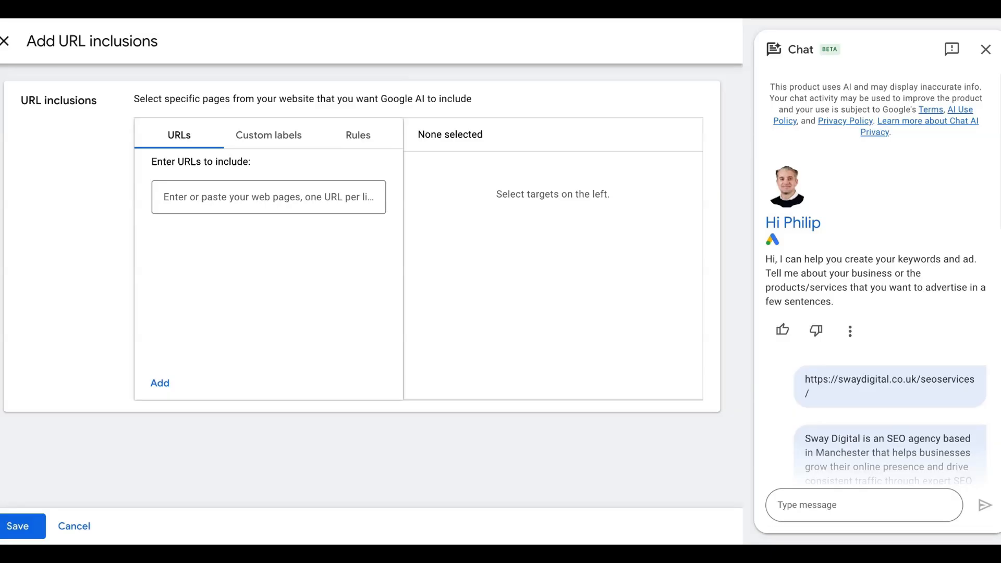
pyautogui.click(268, 197)
pyautogui.write('https://swaydigital.co.uk/seoservices/')
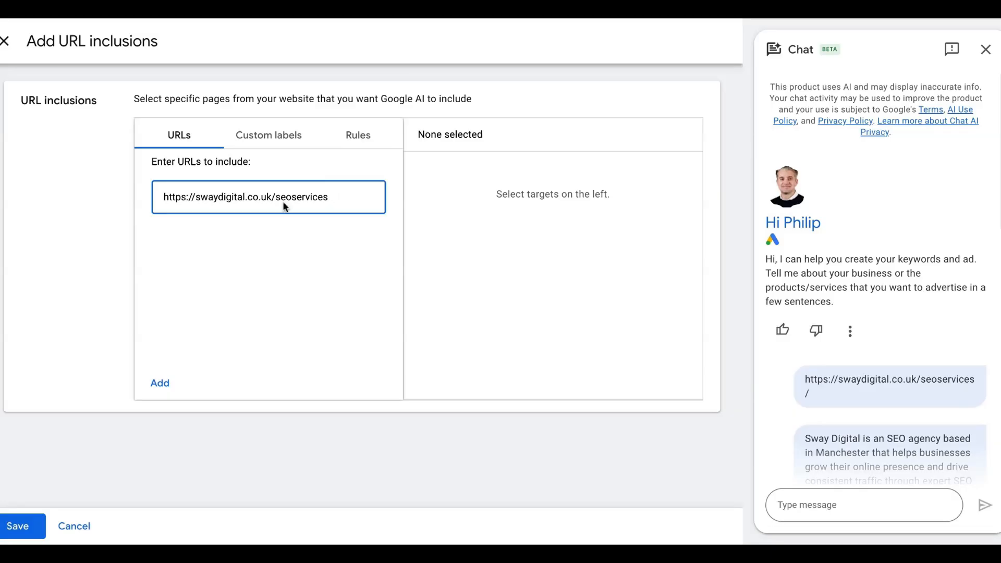
pyautogui.press('BackSpace')
pyautogui.press('BackSpace')
pyautogui.press('BackSpace')
pyautogui.press('BackSpace')
pyautogui.press('BackSpace')
pyautogui.press('BackSpace')
pyautogui.press('BackSpace')
pyautogui.press('BackSpace')
pyautogui.press('BackSpace')
pyautogui.press('BackSpace')
pyautogui.press('BackSpace')
pyautogui.write('conta')
pyautogui.write('a')
pyautogui.press('BackSpace')
pyautogui.write('ct')
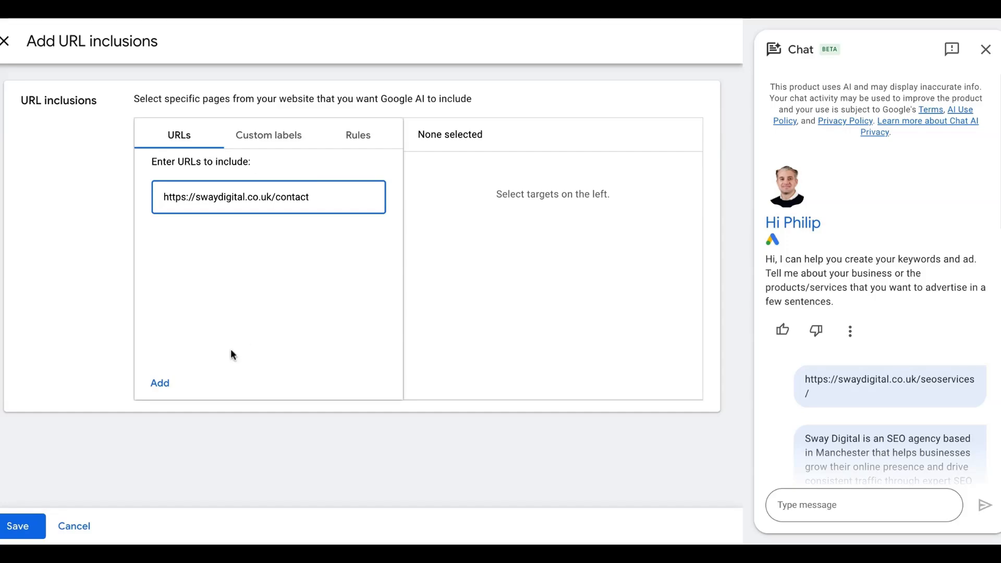
pyautogui.press('Return')
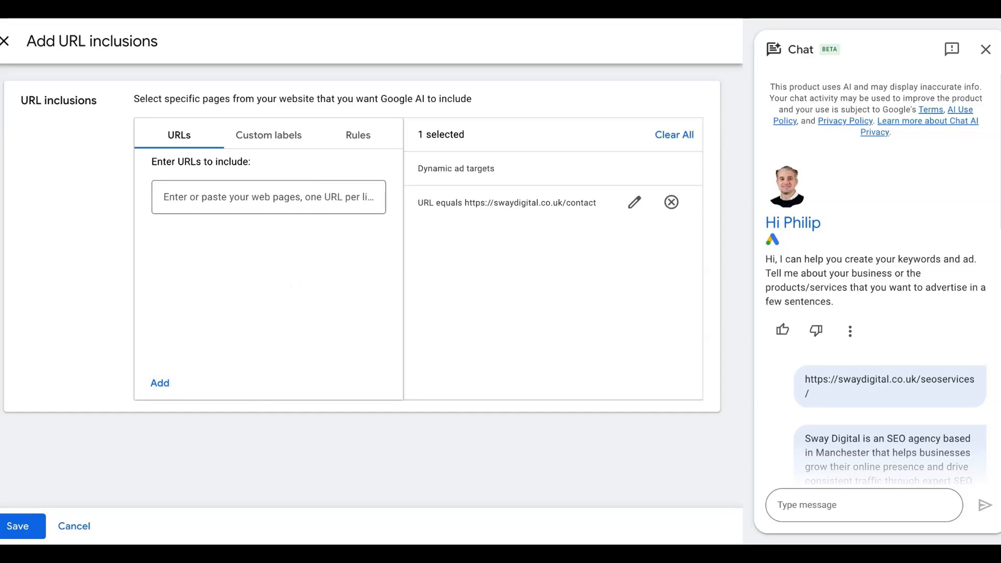
pyautogui.click(22, 536)
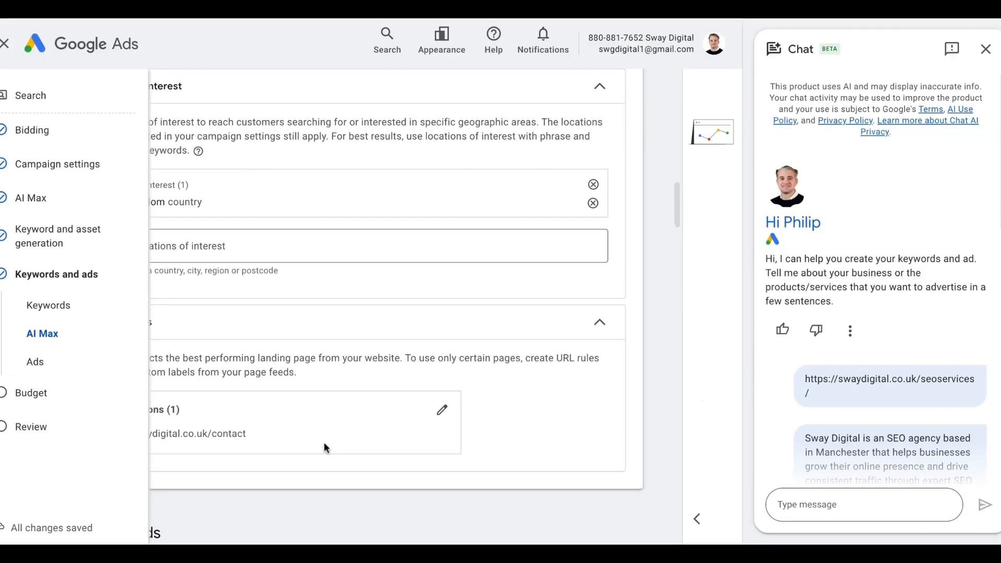
pyautogui.scroll(-3, 330, 442)
pyautogui.scroll(-4, 361, 321)
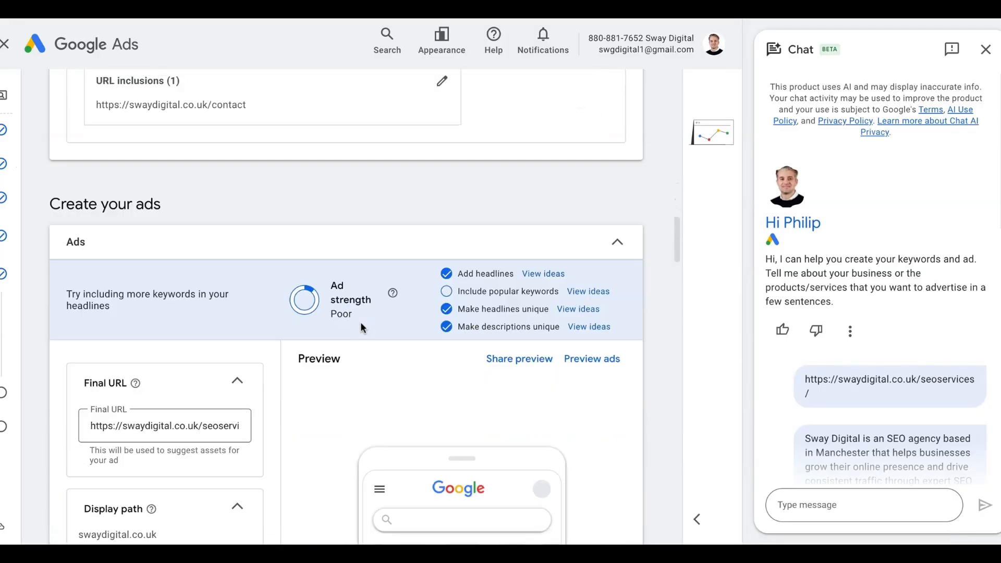
pyautogui.scroll(1, 361, 325)
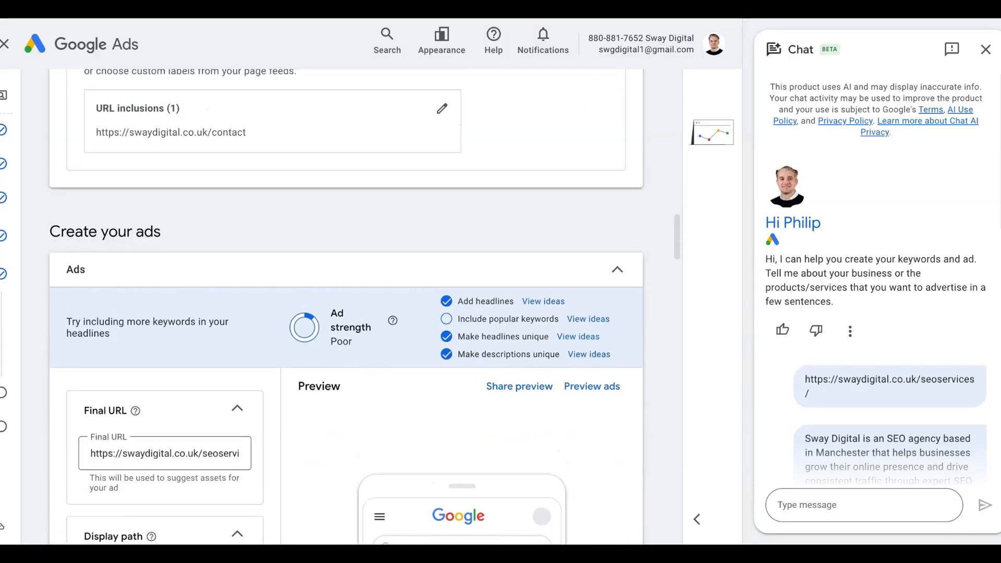
pyautogui.scroll(-4, 375, 318)
# - Close the AI chat assistant and scroll through the ad's assets down to Callouts
pyautogui.click(985, 49)
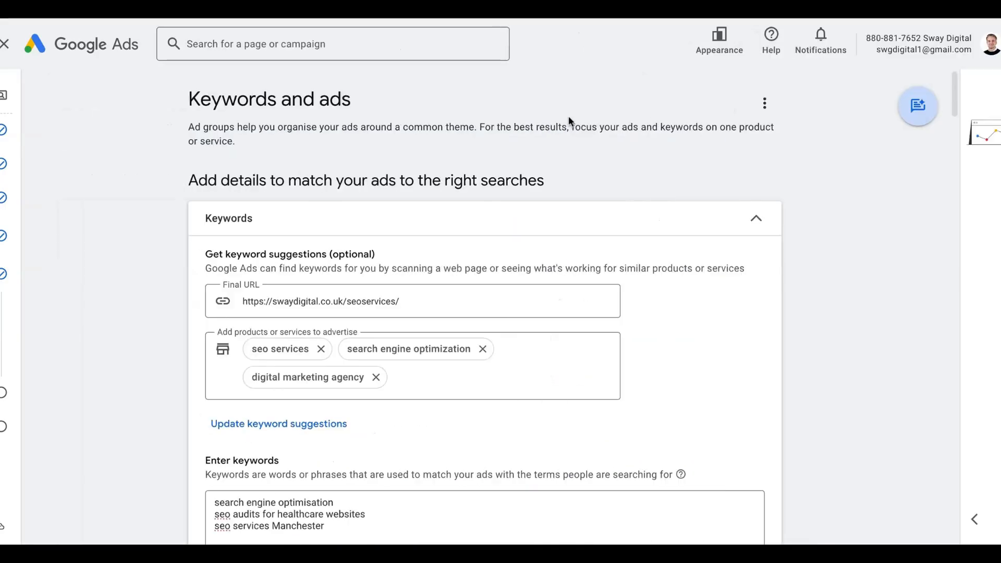
pyautogui.scroll(-7, 612, 273)
pyautogui.scroll(-20, 612, 273)
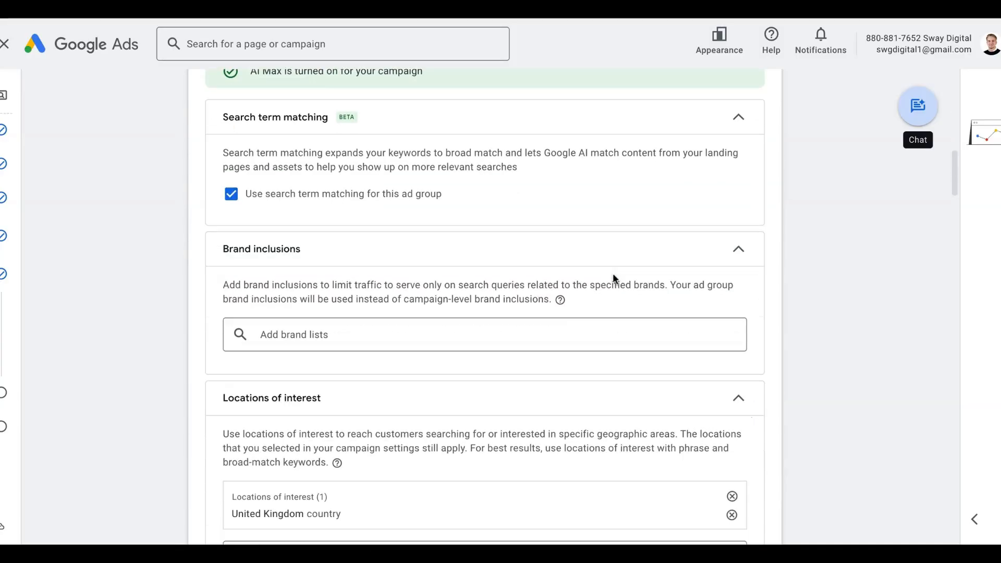
pyautogui.scroll(-7, 435, 339)
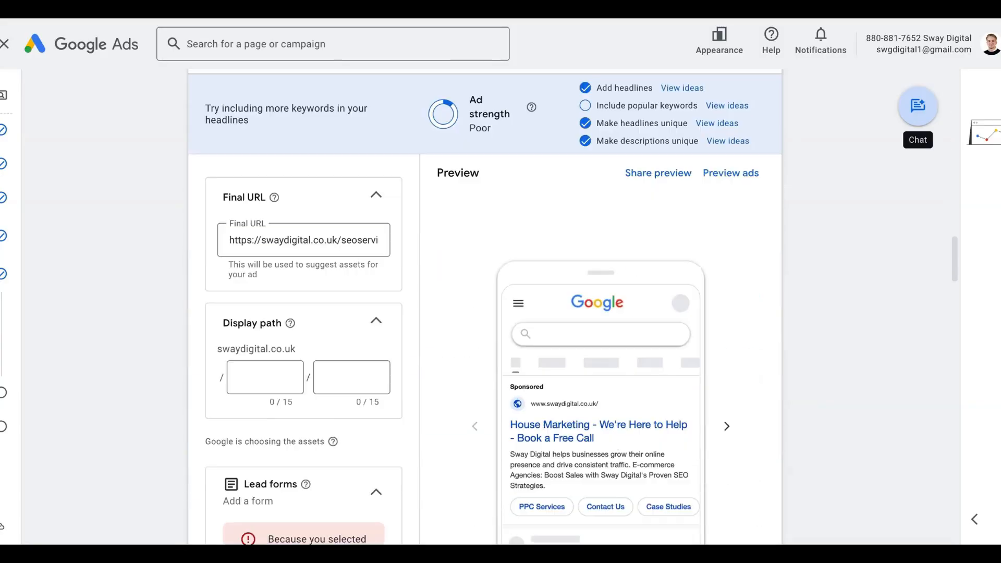
pyautogui.scroll(-20, 436, 338)
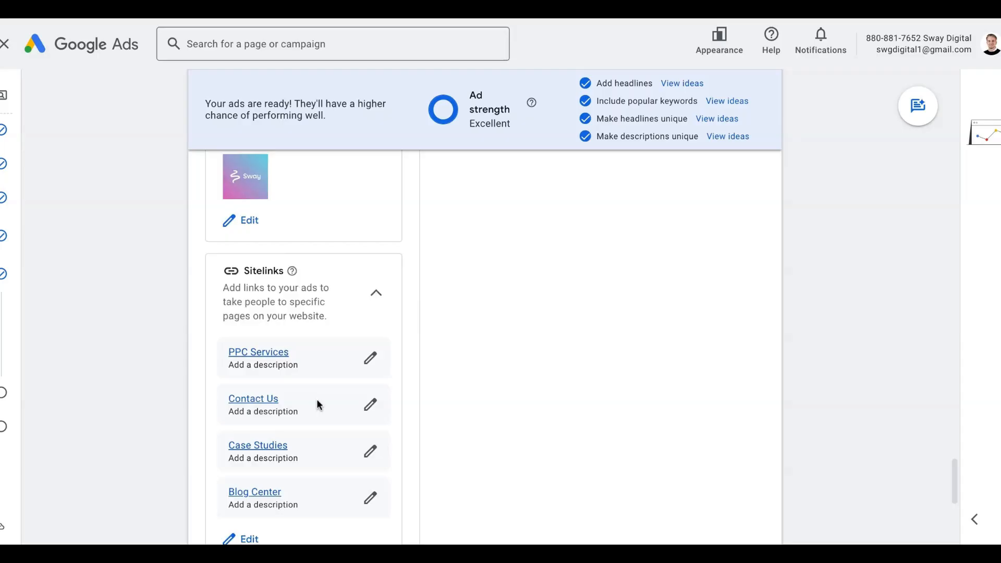
pyautogui.scroll(15, 318, 402)
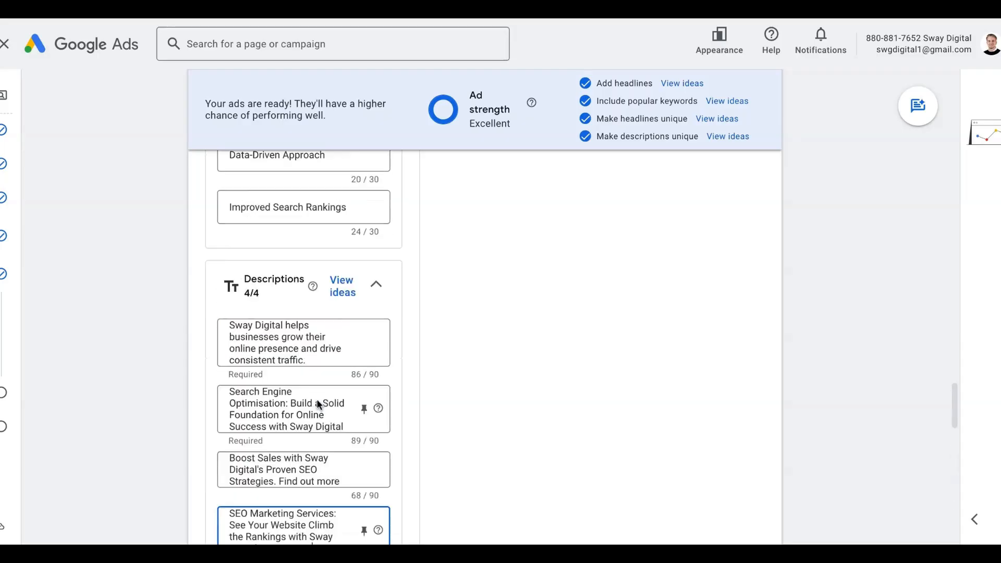
pyautogui.scroll(15, 319, 405)
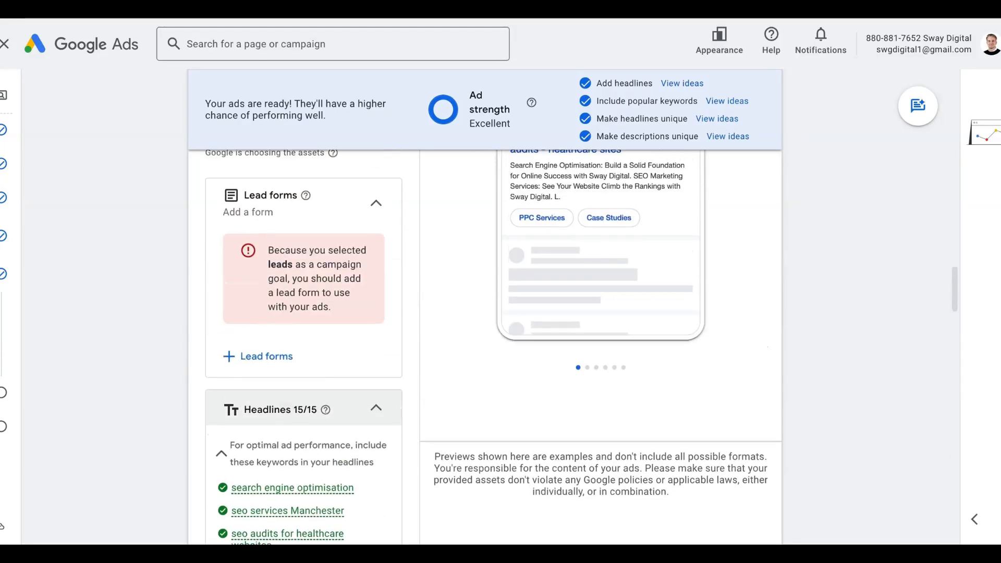
pyautogui.scroll(1, 304, 407)
pyautogui.scroll(-5, 304, 407)
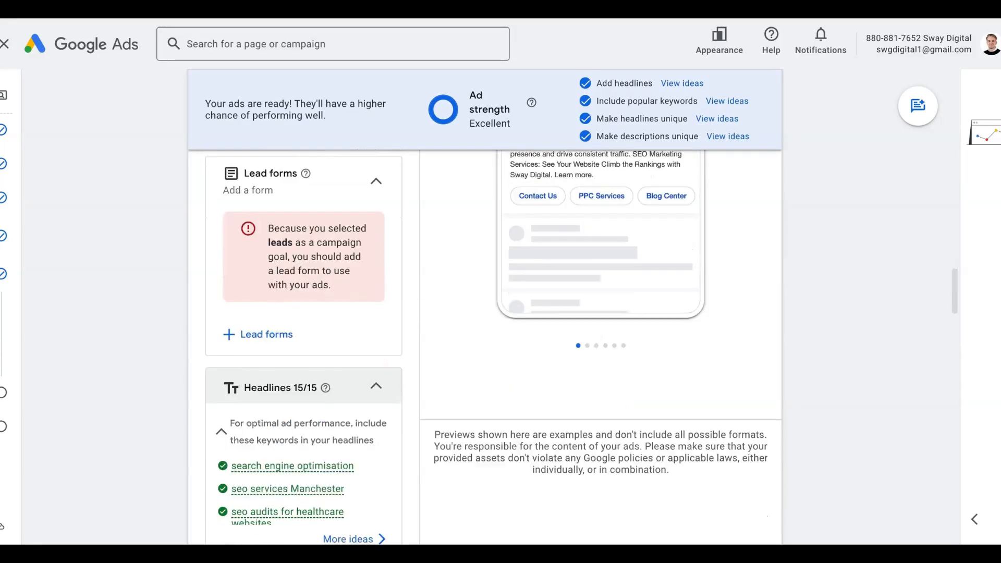
pyautogui.scroll(-4, 305, 397)
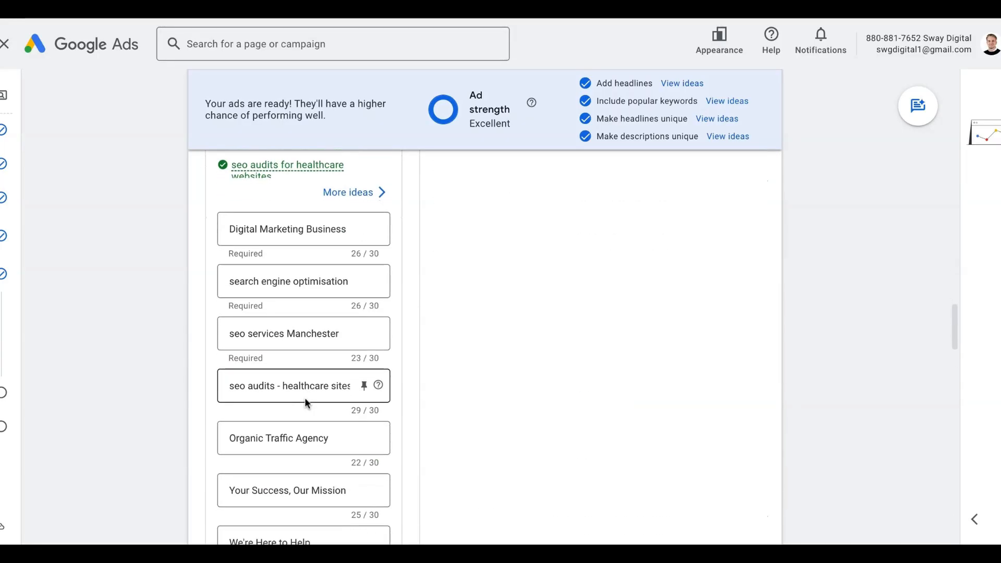
pyautogui.scroll(-14, 305, 397)
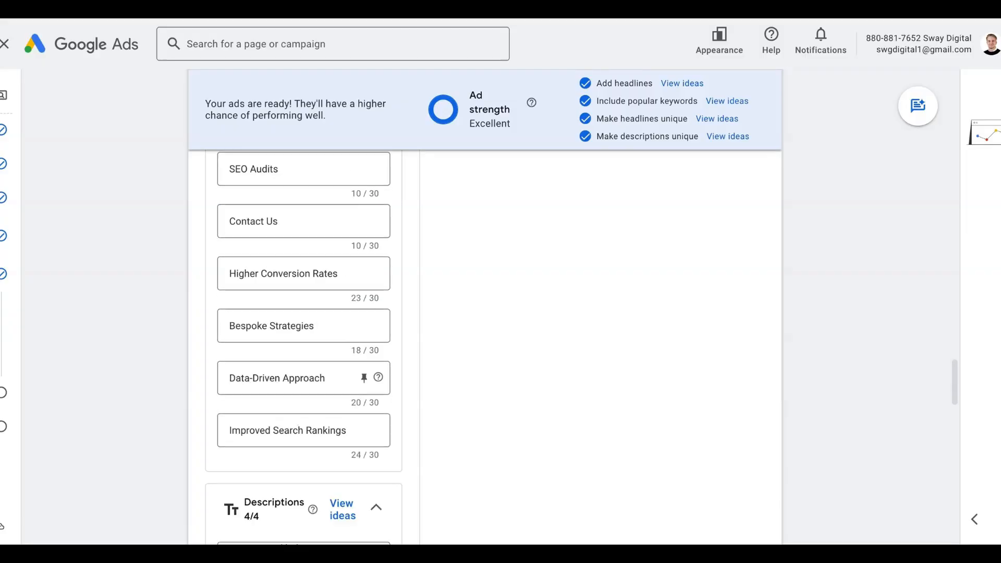
pyautogui.scroll(-15, 304, 347)
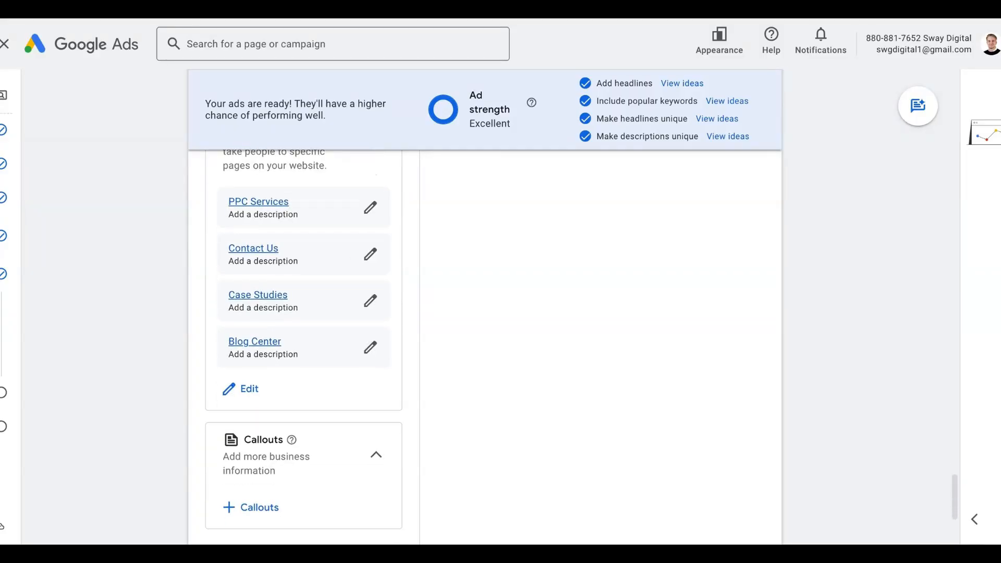
pyautogui.scroll(-5, 304, 364)
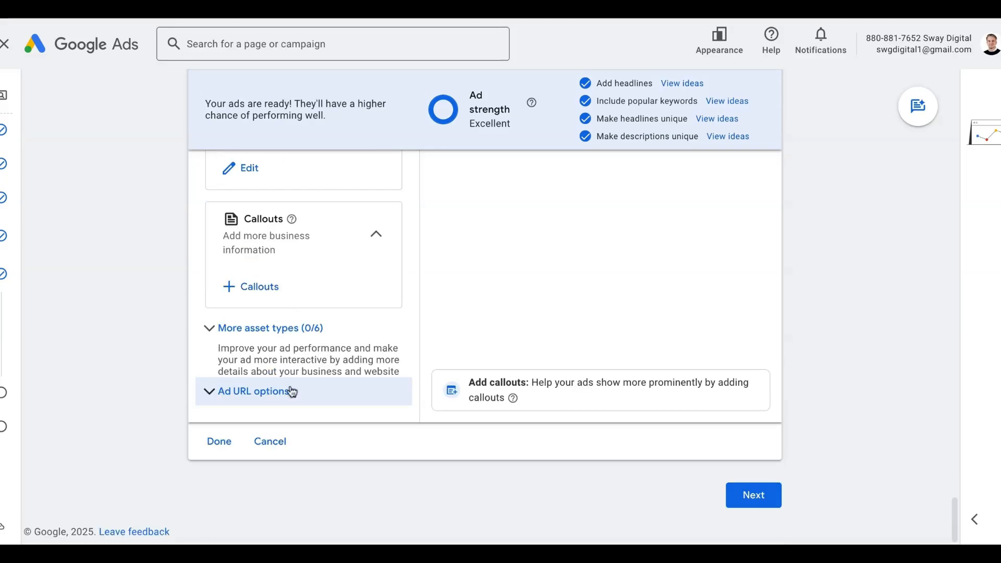
pyautogui.scroll(7, 371, 353)
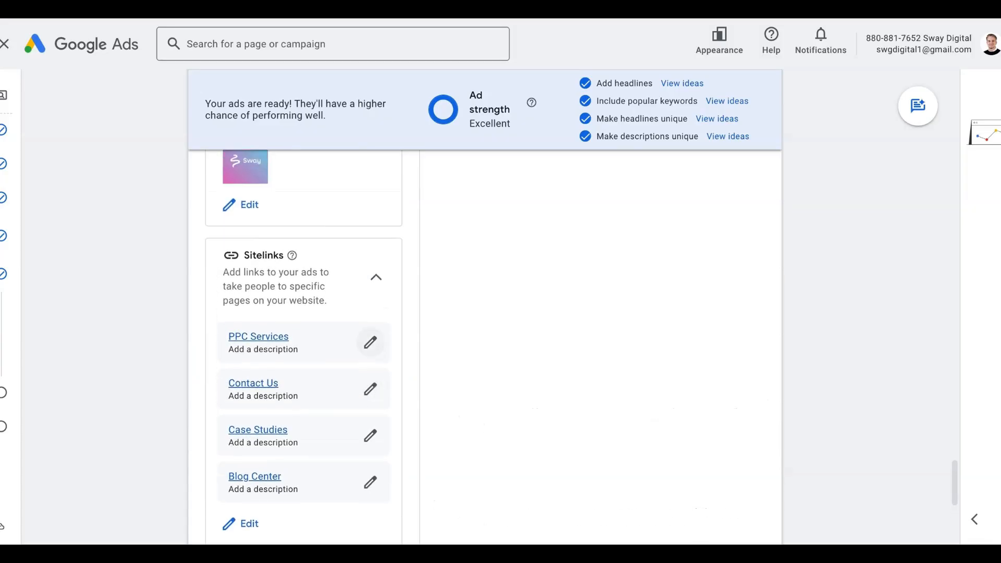
pyautogui.scroll(-1, 314, 342)
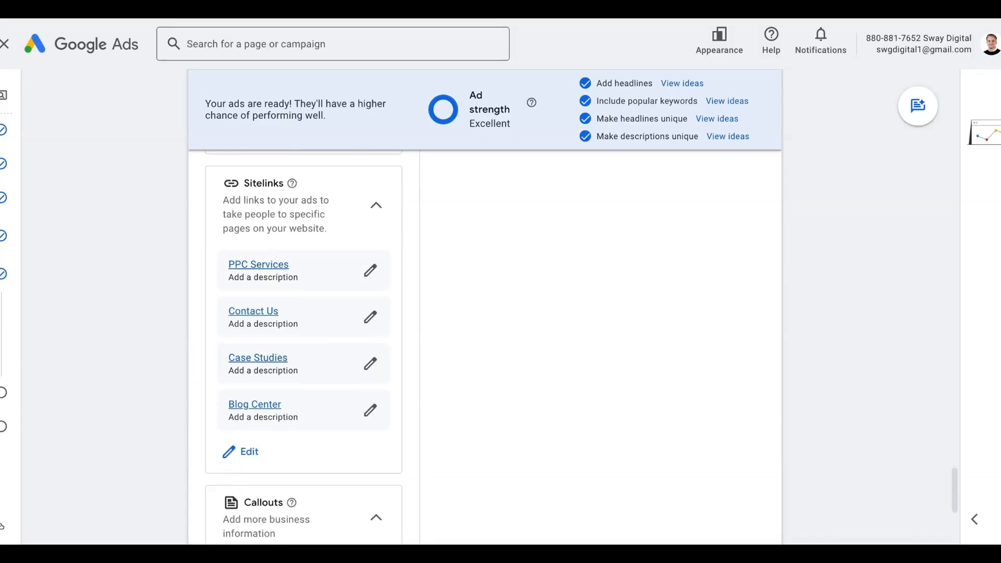
pyautogui.scroll(-1, 315, 342)
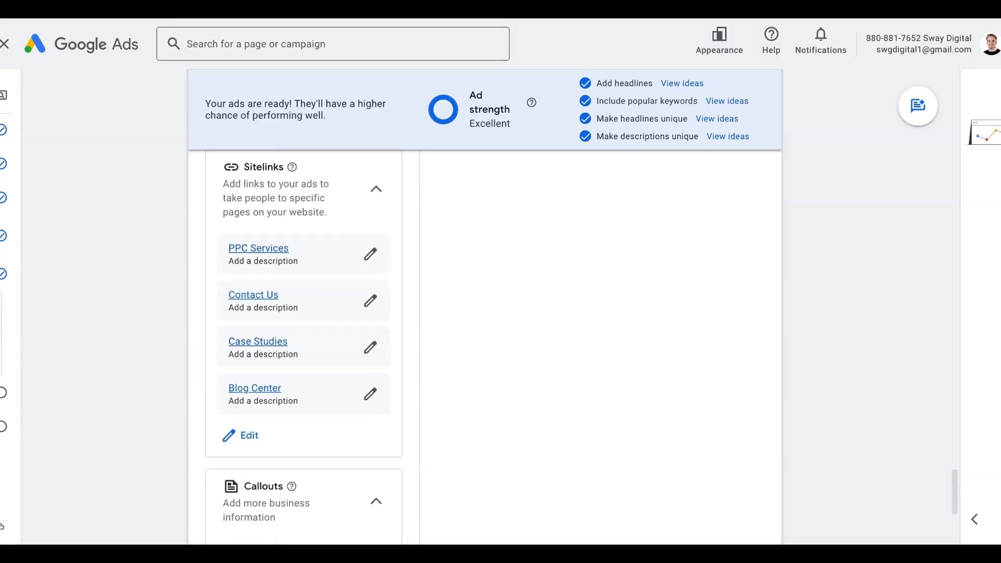
pyautogui.scroll(-1, 304, 342)
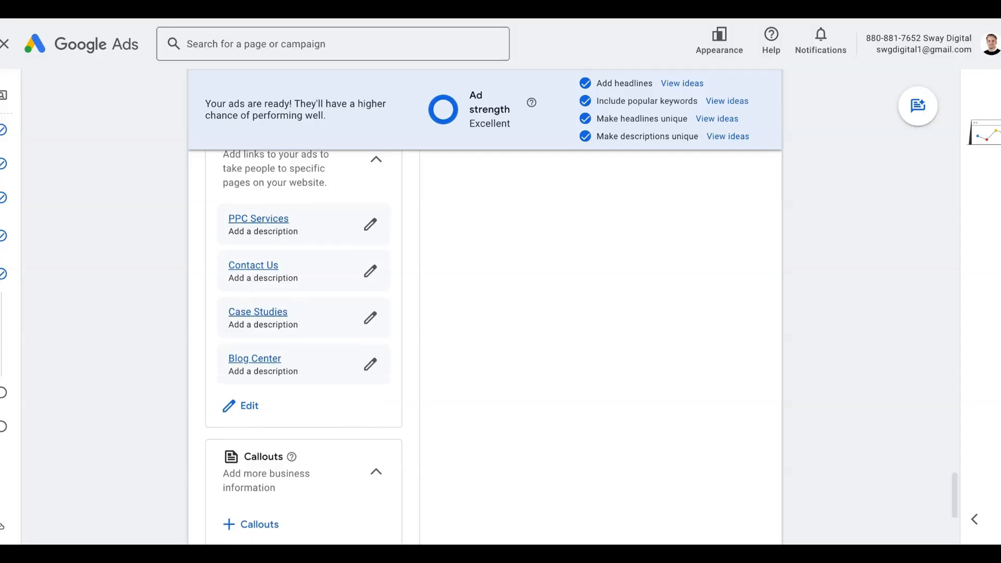
pyautogui.scroll(2, 304, 341)
pyautogui.scroll(-3, 292, 424)
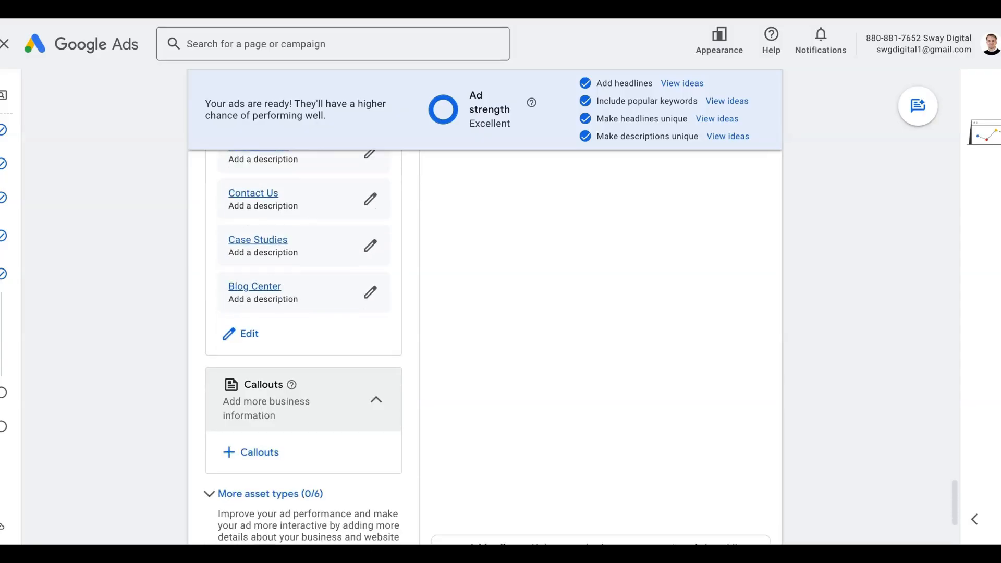
# - Add the Technical SEO, Link Building and Better Rankings For You callouts
pyautogui.click(253, 442)
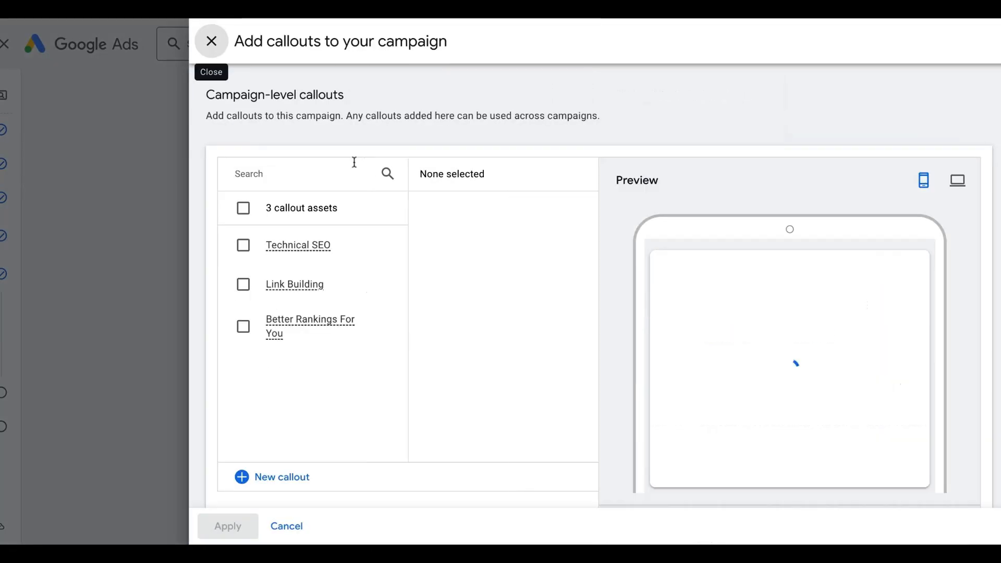
pyautogui.click(243, 245)
pyautogui.click(243, 285)
pyautogui.click(243, 326)
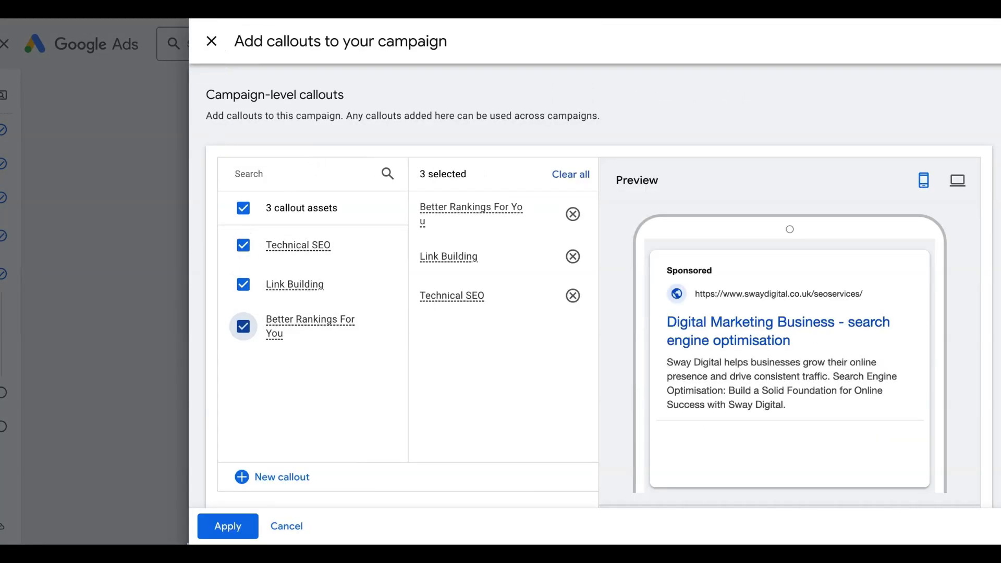
pyautogui.click(222, 528)
pyautogui.scroll(-2, 211, 516)
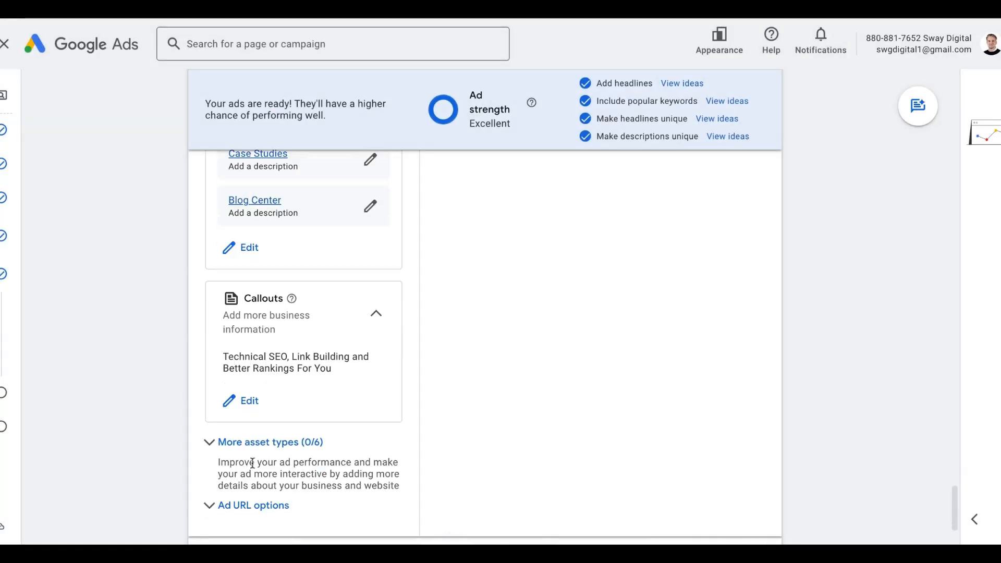
pyautogui.click(259, 444)
pyautogui.scroll(7, 257, 455)
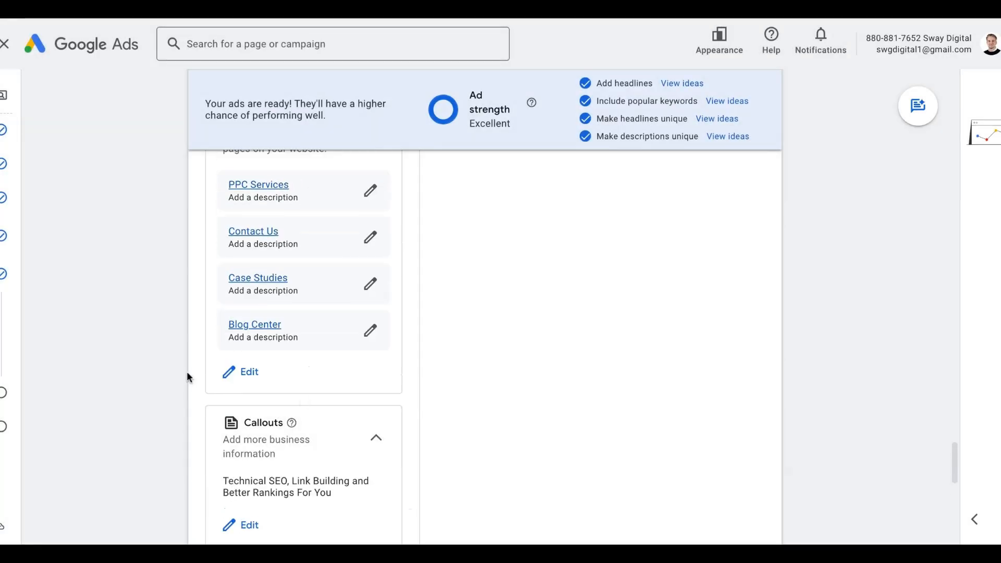
# - Attach the Service catalog structured snippet (Technical SEO, Link Building, SEO Audits)
pyautogui.scroll(-1, 172, 412)
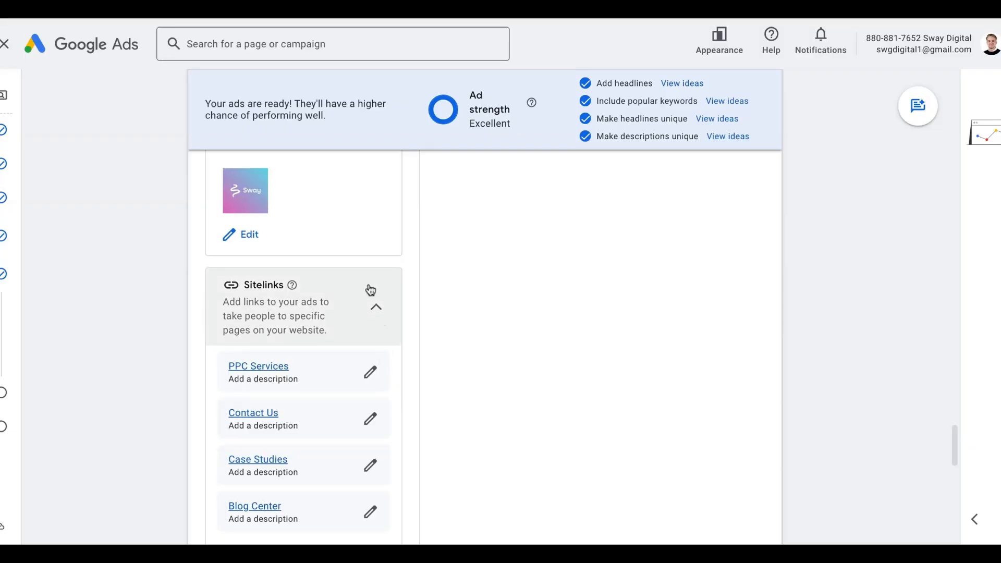
pyautogui.scroll(-1, 371, 290)
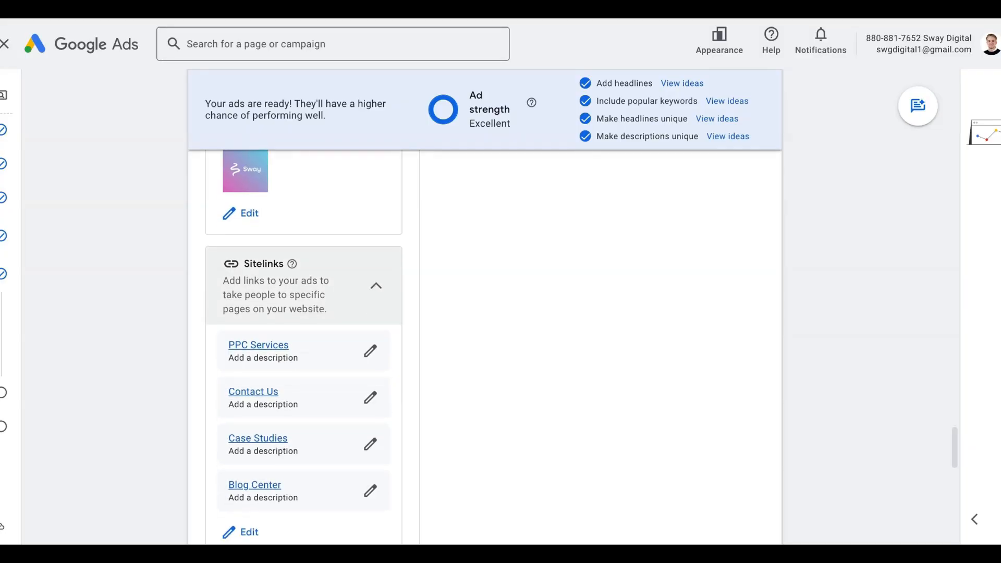
pyautogui.scroll(-2, 304, 344)
pyautogui.scroll(-6, 333, 251)
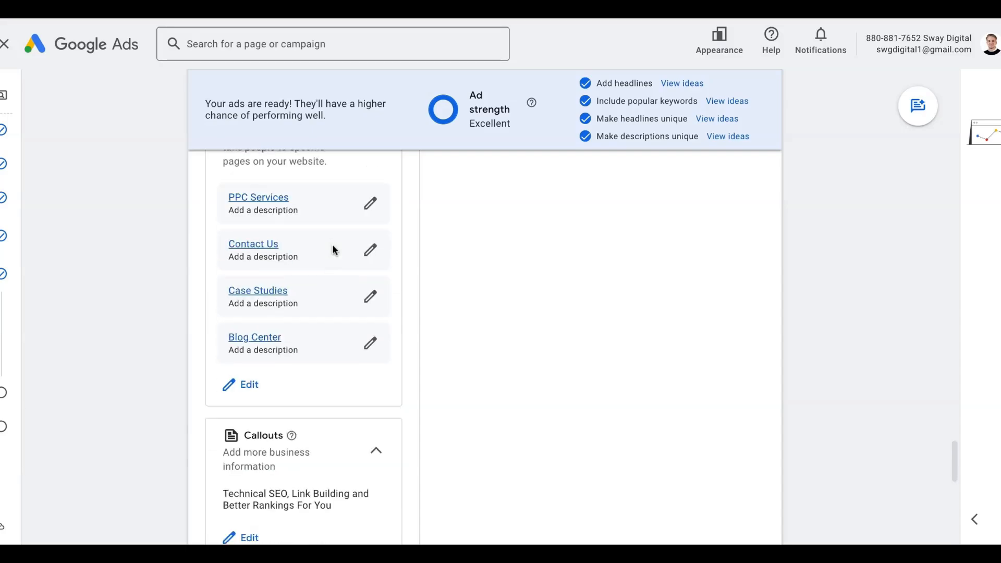
pyautogui.scroll(-3, 281, 376)
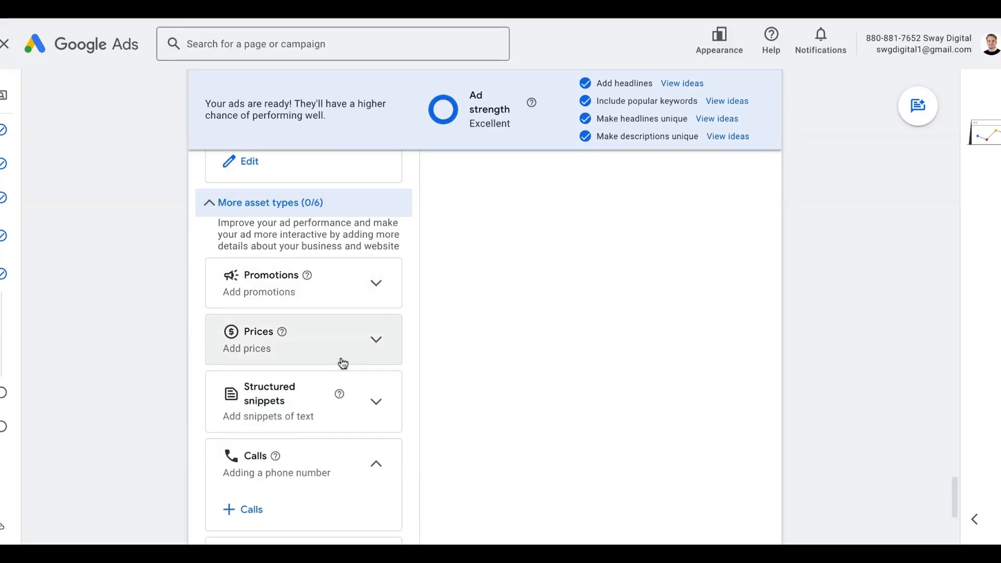
pyautogui.scroll(-1, 343, 363)
pyautogui.scroll(-1, 357, 352)
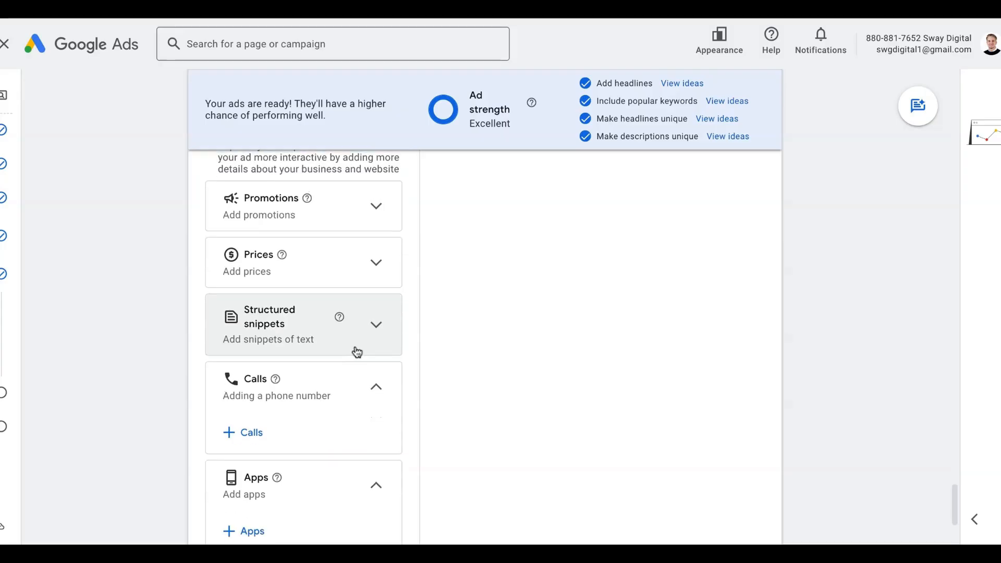
pyautogui.click(367, 342)
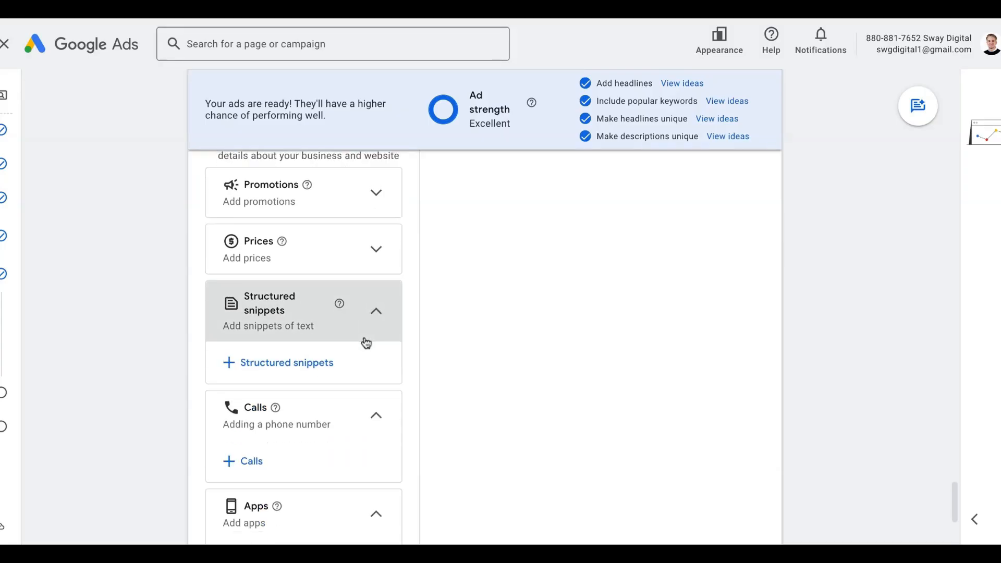
pyautogui.click(335, 364)
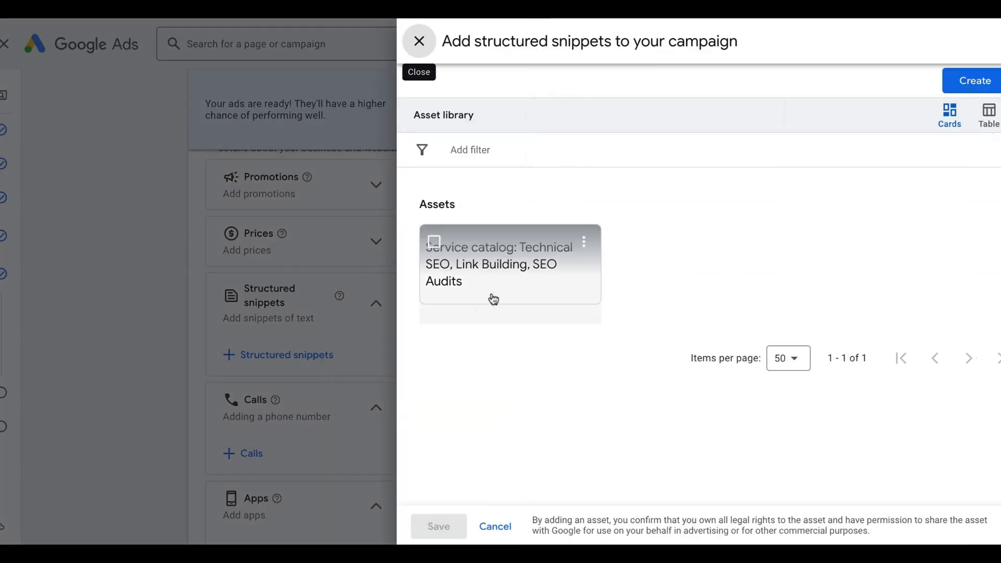
pyautogui.click(434, 242)
pyautogui.click(436, 529)
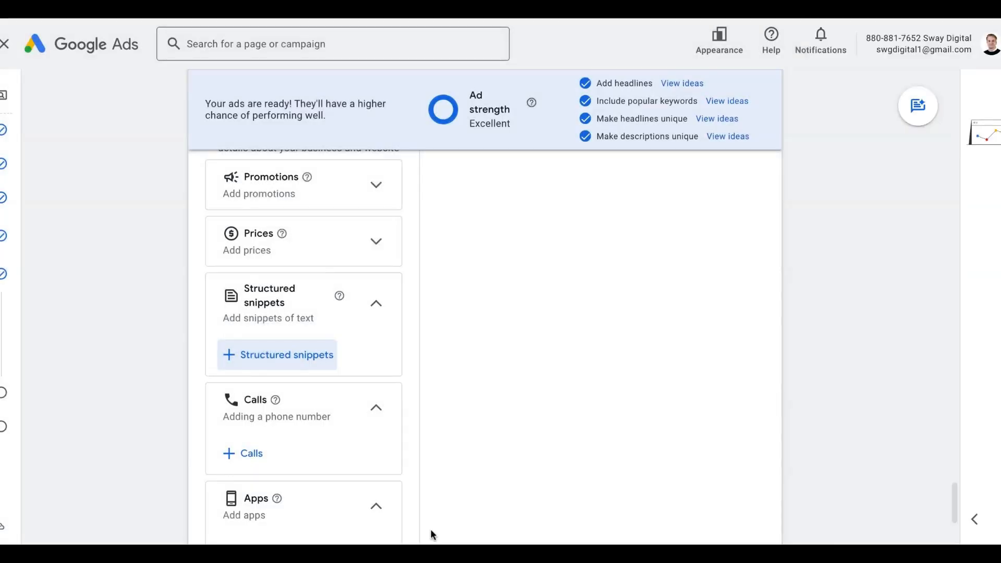
# - Finish editing the ad with its strength still Excellent
pyautogui.scroll(-3, 352, 237)
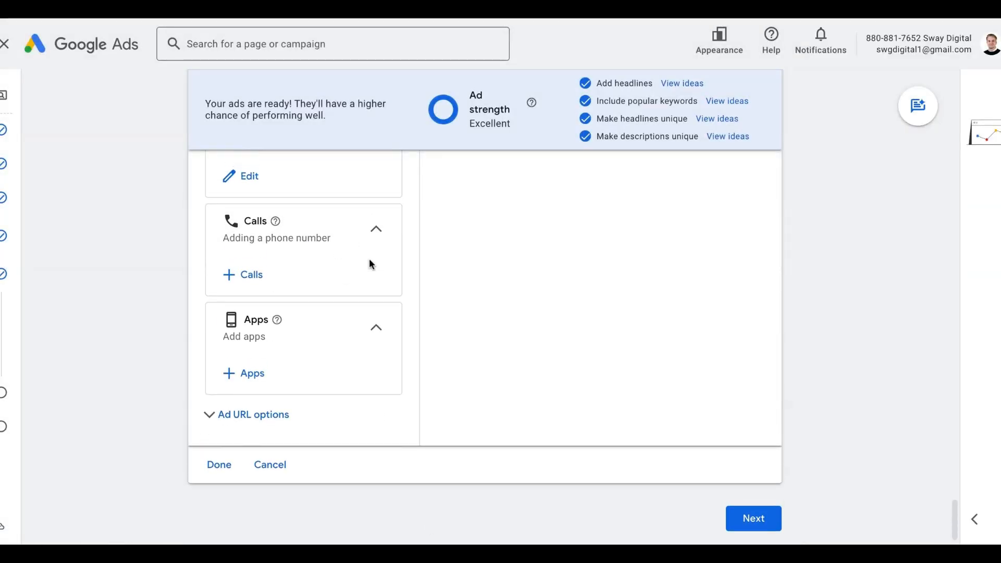
pyautogui.scroll(5, 369, 259)
pyautogui.scroll(-2, 369, 259)
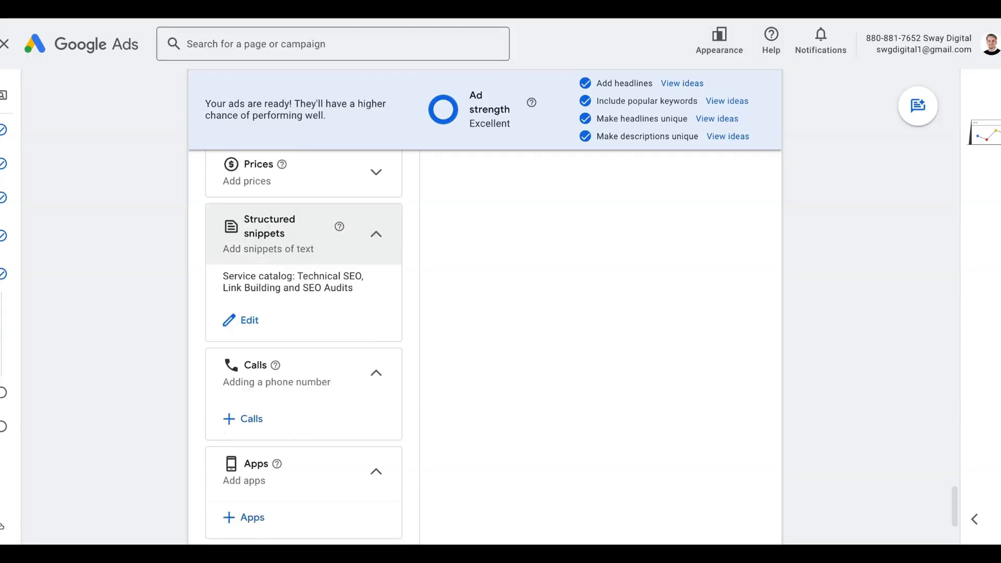
pyautogui.scroll(-3, 303, 313)
pyautogui.click(219, 442)
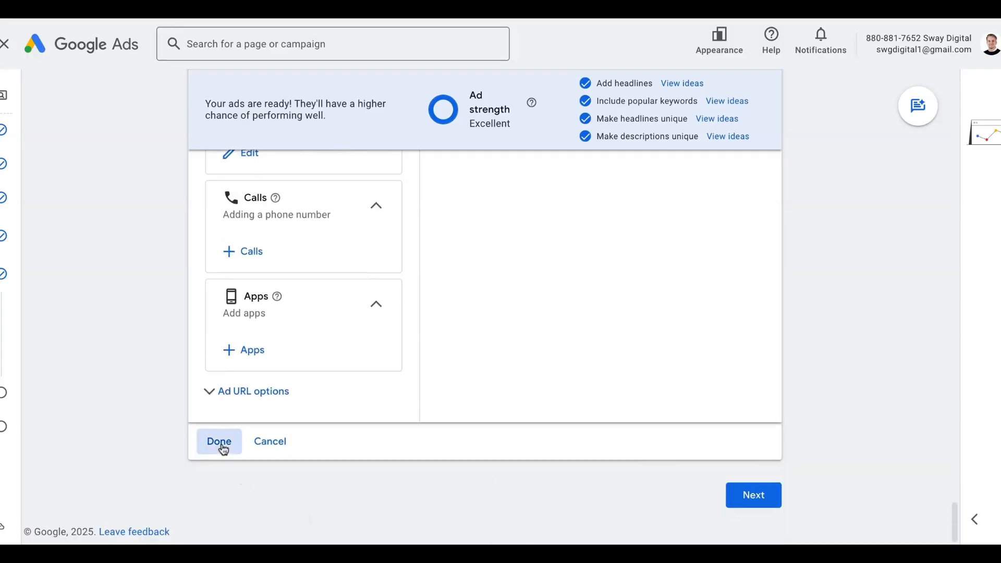
# - Set a custom average daily budget of £5.00 and proceed to the Review page
pyautogui.click(769, 496)
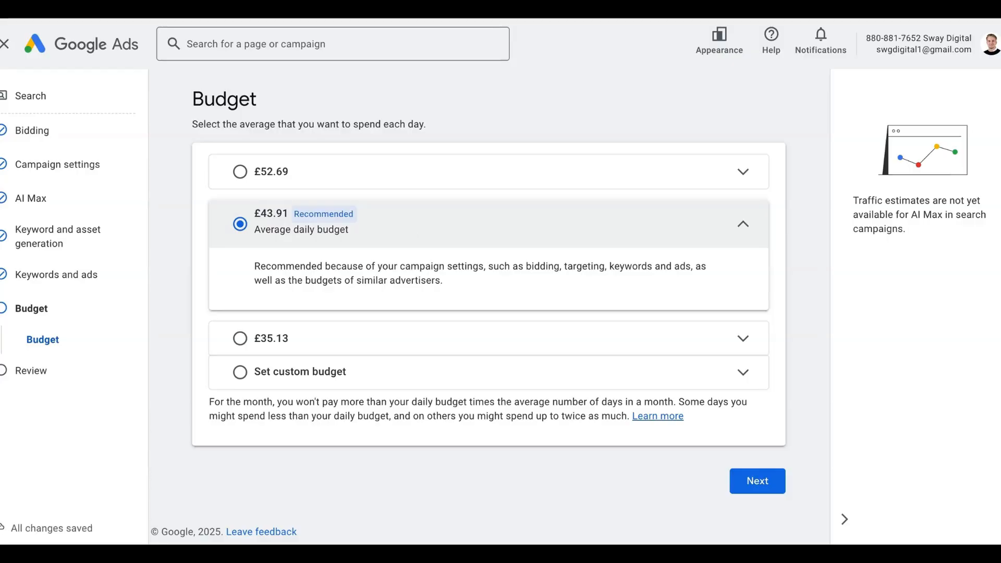
pyautogui.click(349, 371)
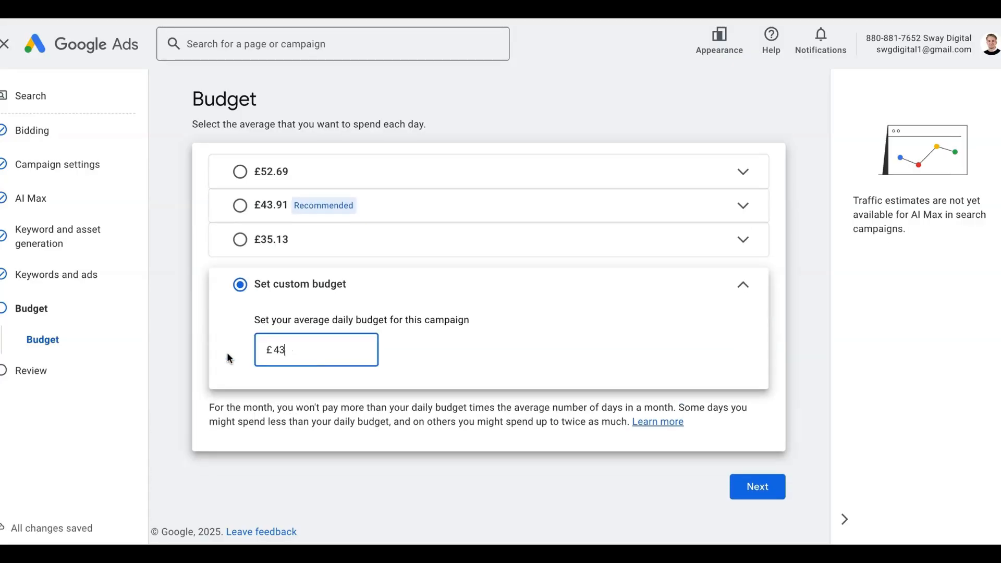
pyautogui.write('5.00')
pyautogui.click(777, 490)
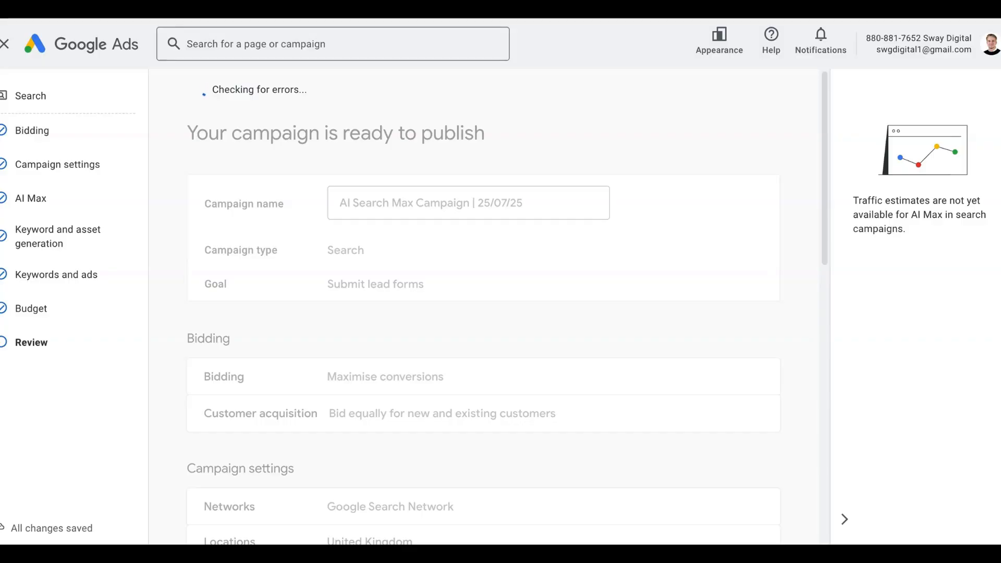
# - Check the review summary and publish AI Search Max Campaign | 25/07/25
pyautogui.scroll(-6, 720, 306)
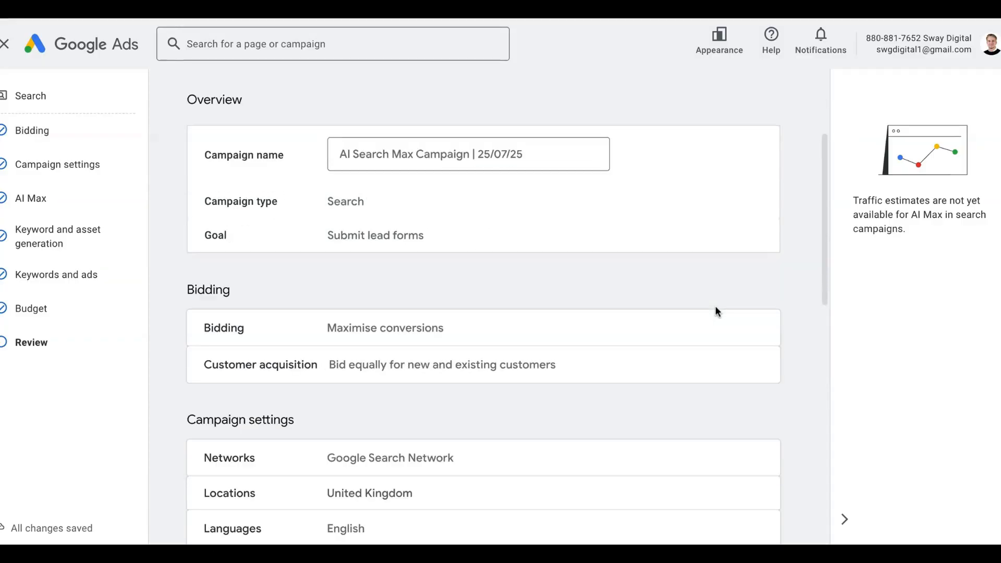
pyautogui.scroll(6, 715, 307)
pyautogui.click(726, 119)
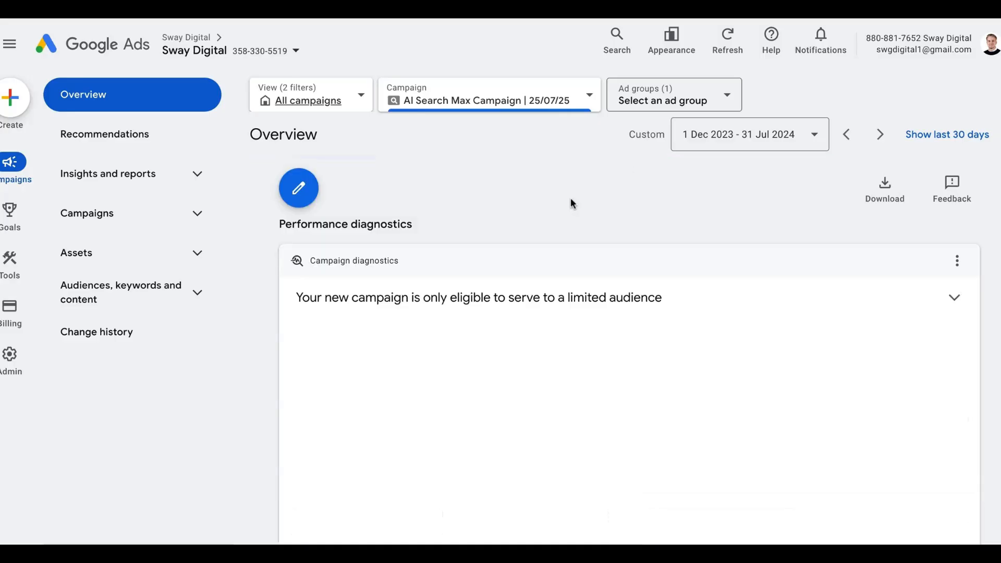
# - Go to the Campaigns list and show the new campaign's ad groups
pyautogui.scroll(-7, 558, 204)
pyautogui.click(201, 221)
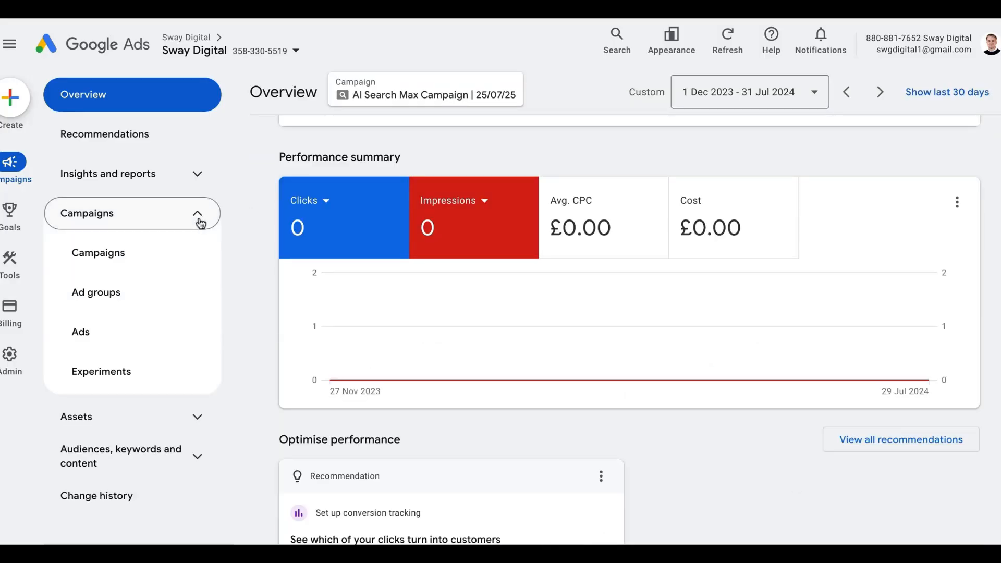
pyautogui.click(84, 252)
pyautogui.scroll(-2, 441, 332)
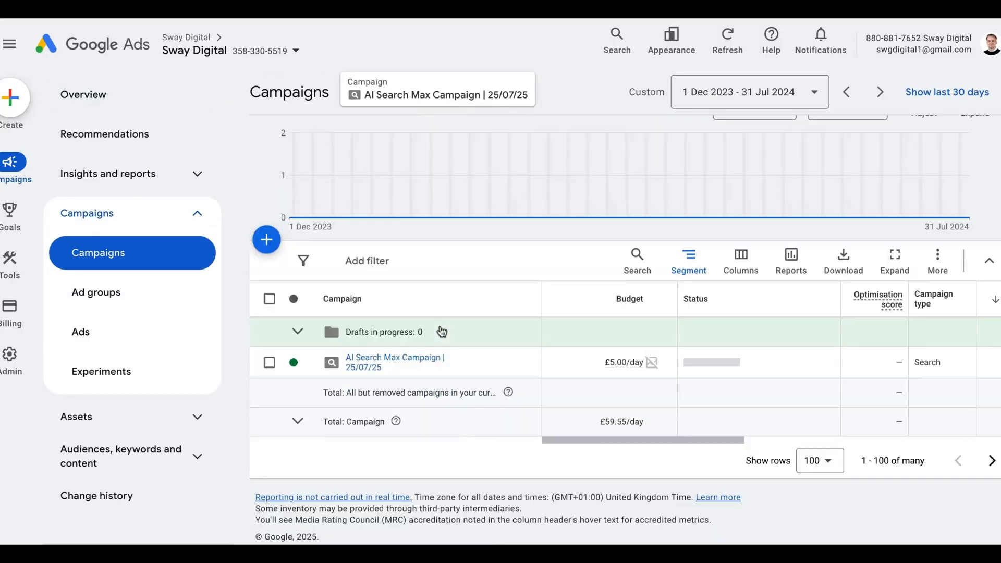
pyautogui.scroll(1, 442, 331)
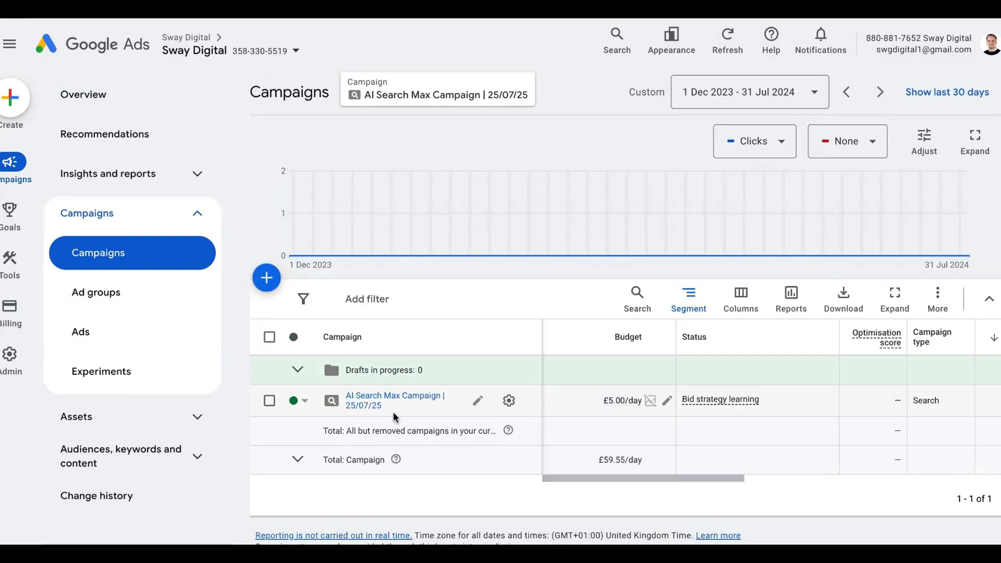
pyautogui.click(279, 405)
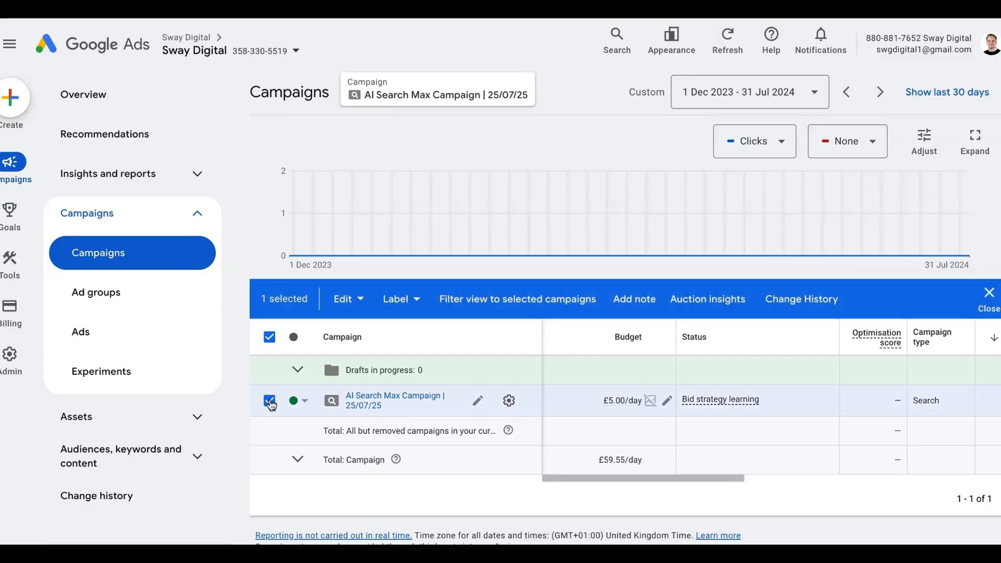
pyautogui.click(391, 397)
pyautogui.scroll(-1, 391, 397)
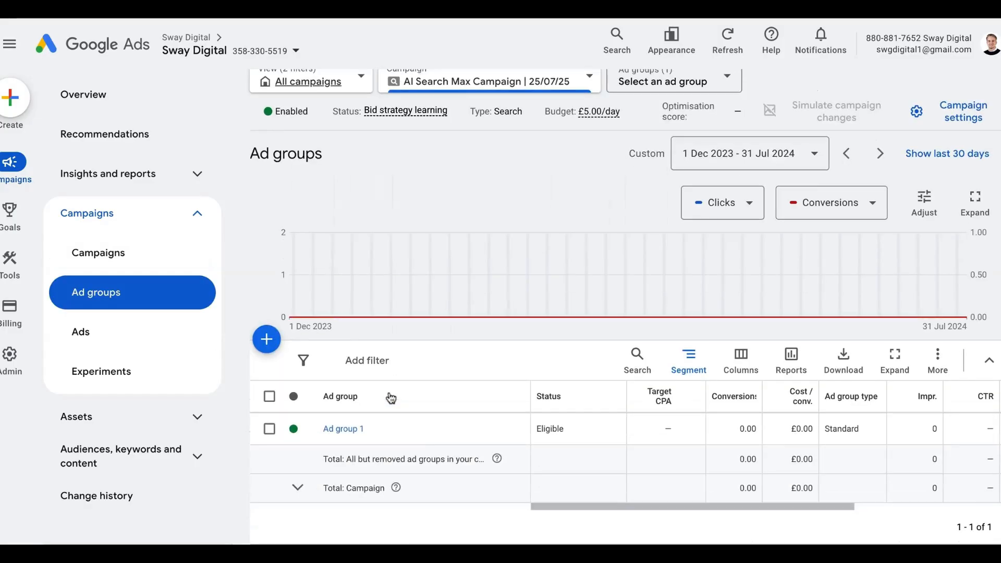
# - Rename Ad group 1 to 'SEO Services' and save
pyautogui.click(382, 405)
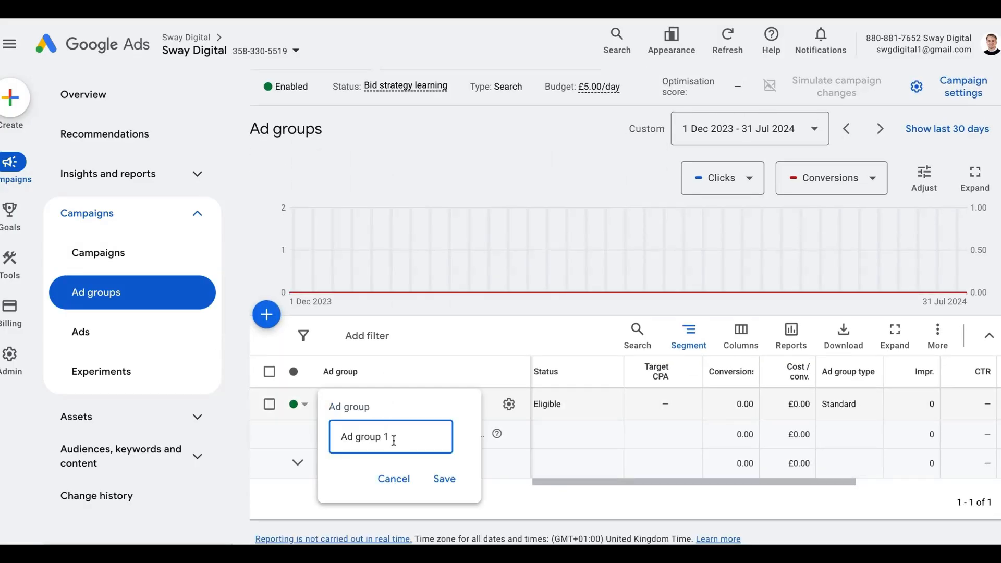
pyautogui.click(391, 478)
pyautogui.click(343, 405)
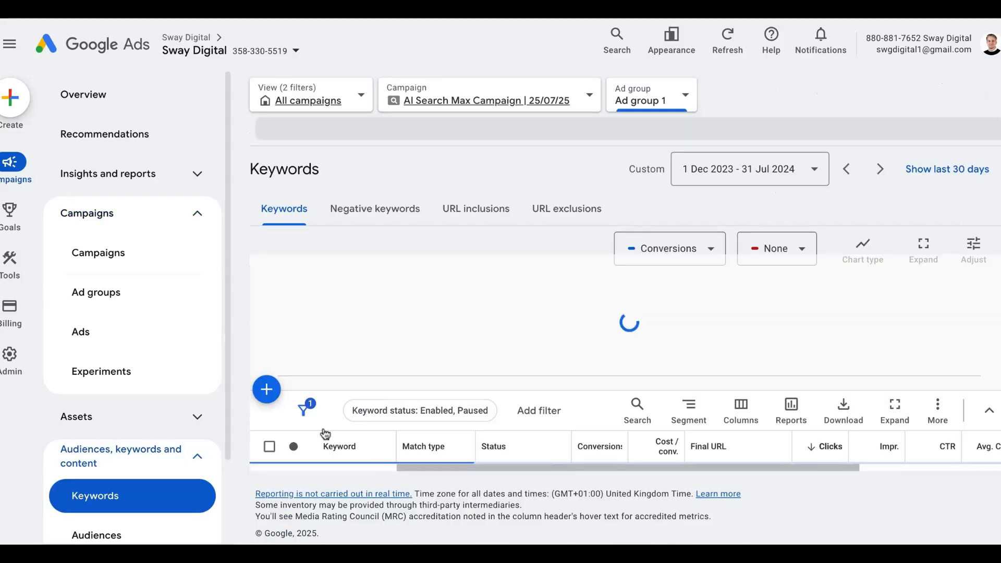
pyautogui.click(130, 292)
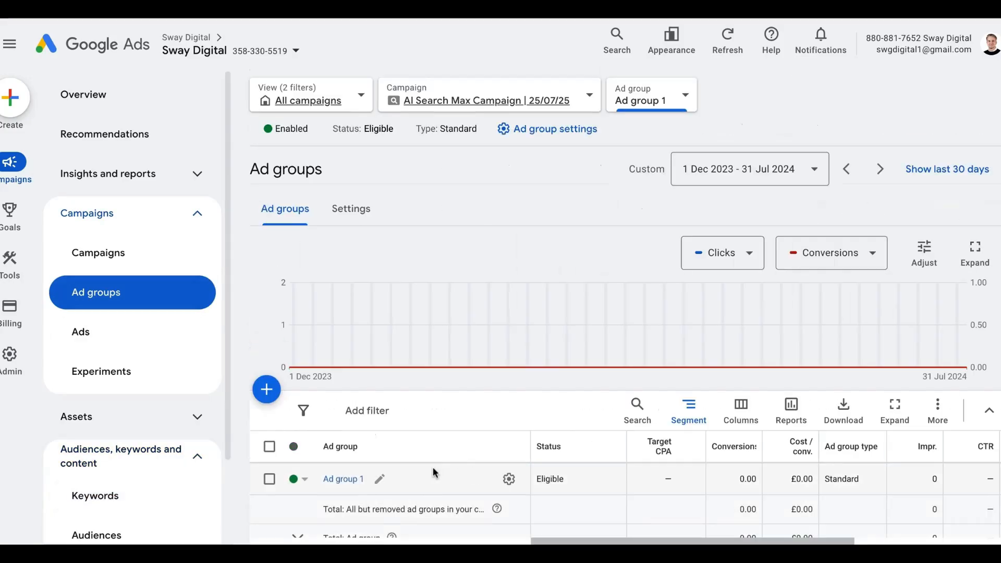
pyautogui.scroll(-1, 417, 472)
pyautogui.click(382, 470)
pyautogui.write('SEO')
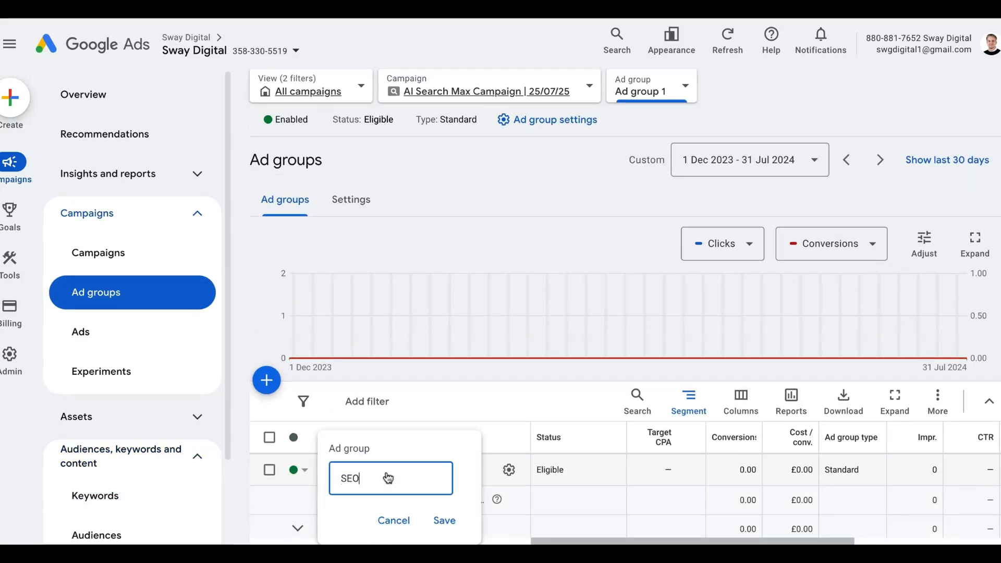
pyautogui.write(' Services')
pyautogui.click(443, 520)
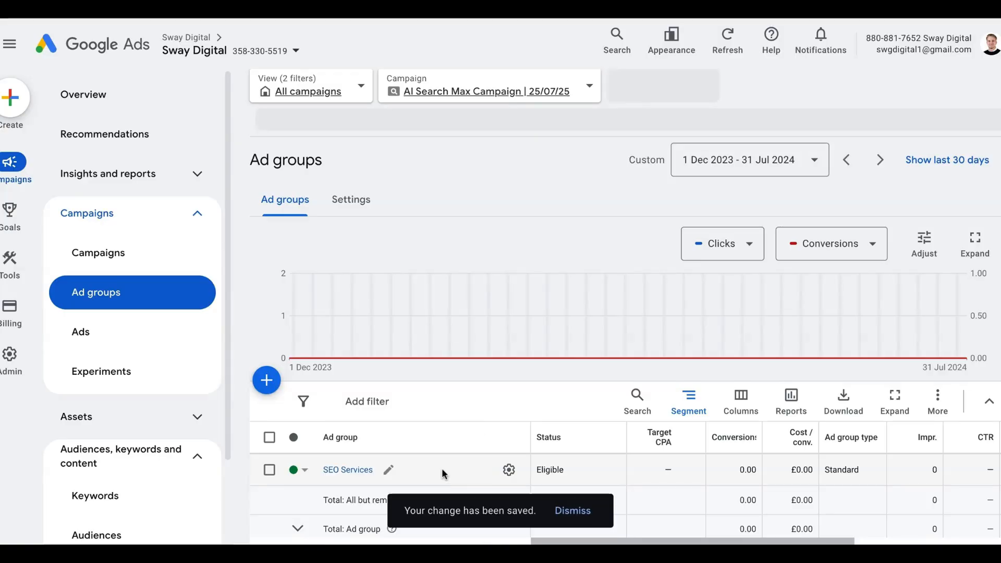
pyautogui.scroll(-2, 443, 473)
# - Show the ad group's ads, with the responsive search ad listed as Pending, Under review
pyautogui.click(180, 332)
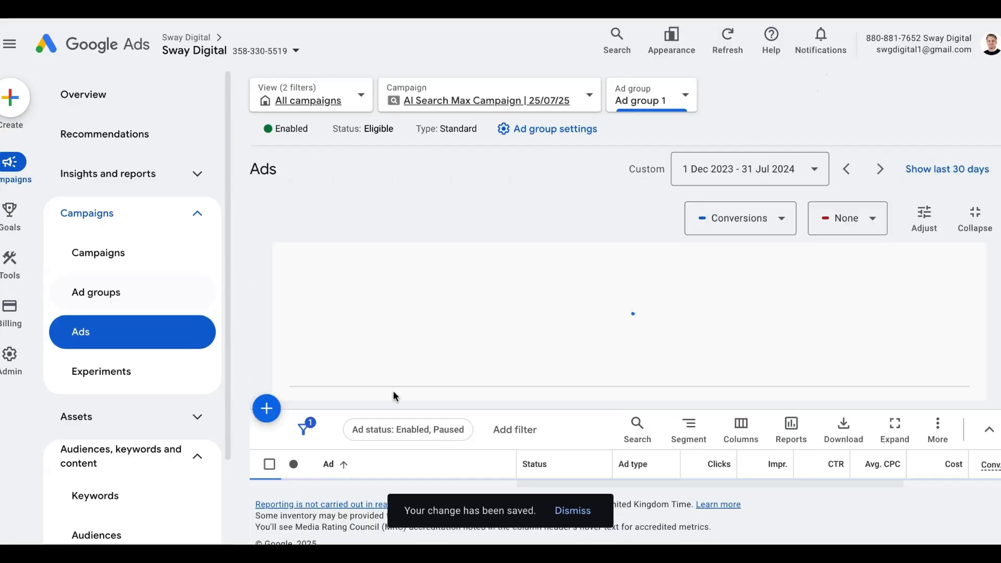
pyautogui.scroll(-2, 510, 408)
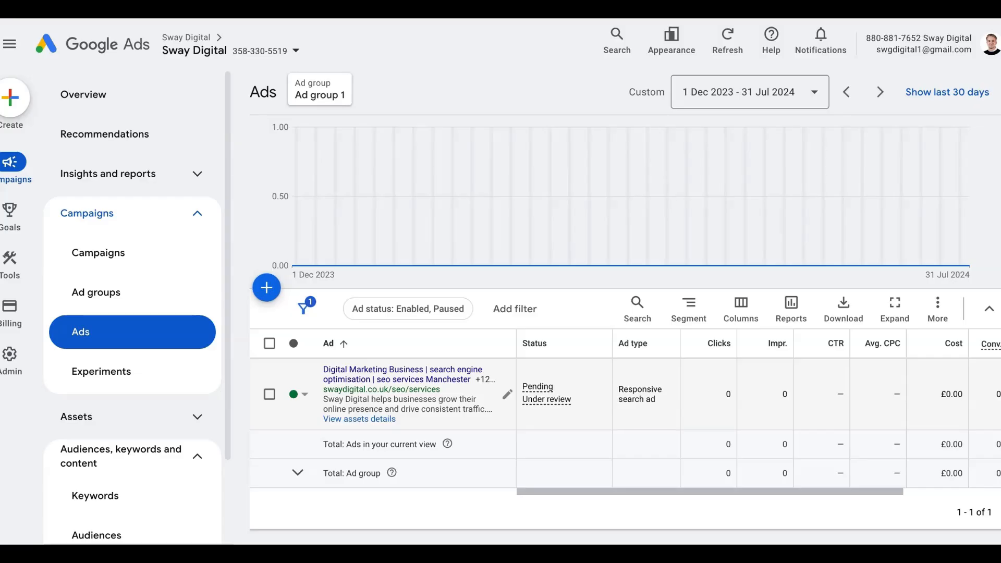
# - Copy the SEO Services ad group from the Ad groups list
pyautogui.click(74, 292)
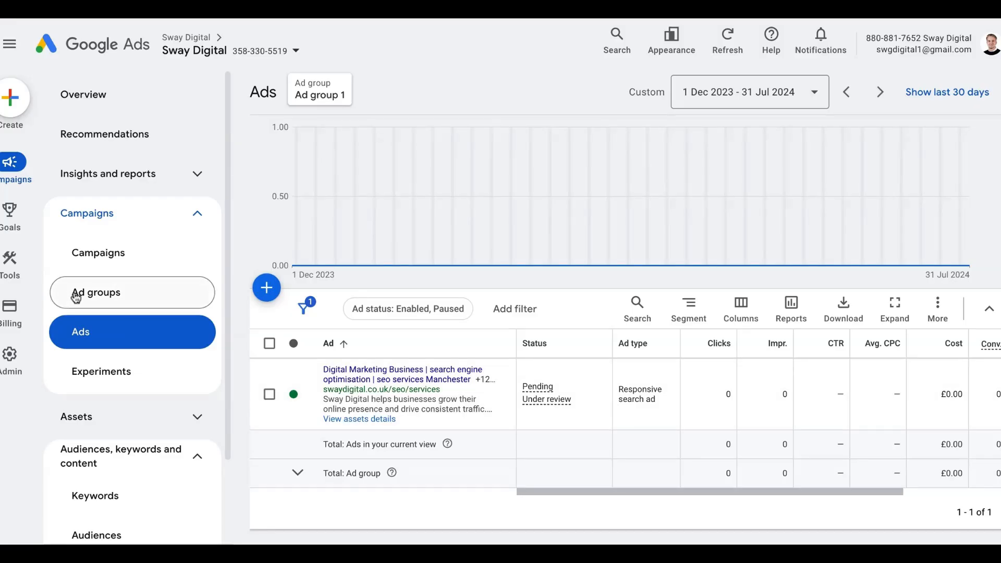
pyautogui.scroll(-1, 359, 443)
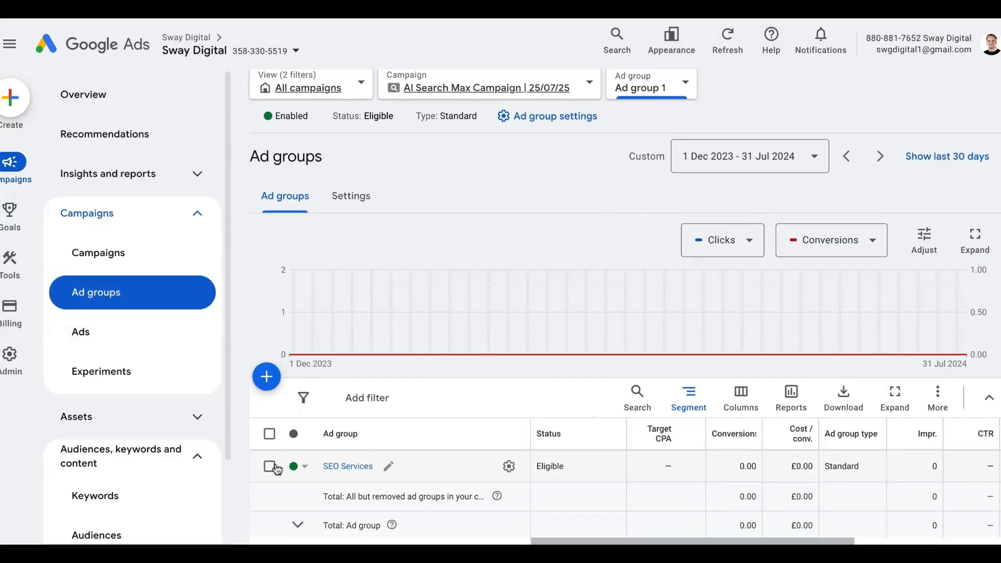
pyautogui.click(269, 466)
pyautogui.click(352, 401)
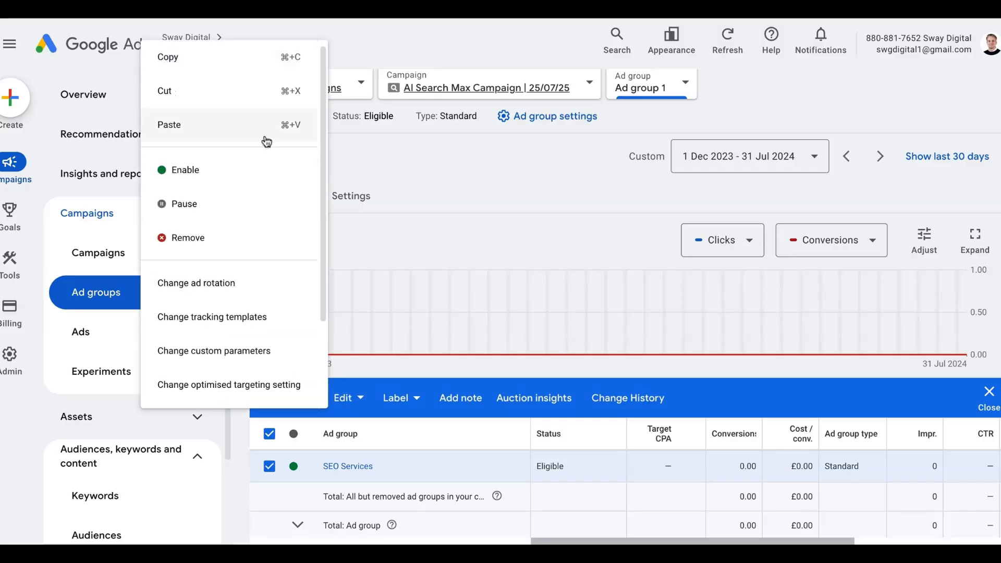
pyautogui.click(232, 60)
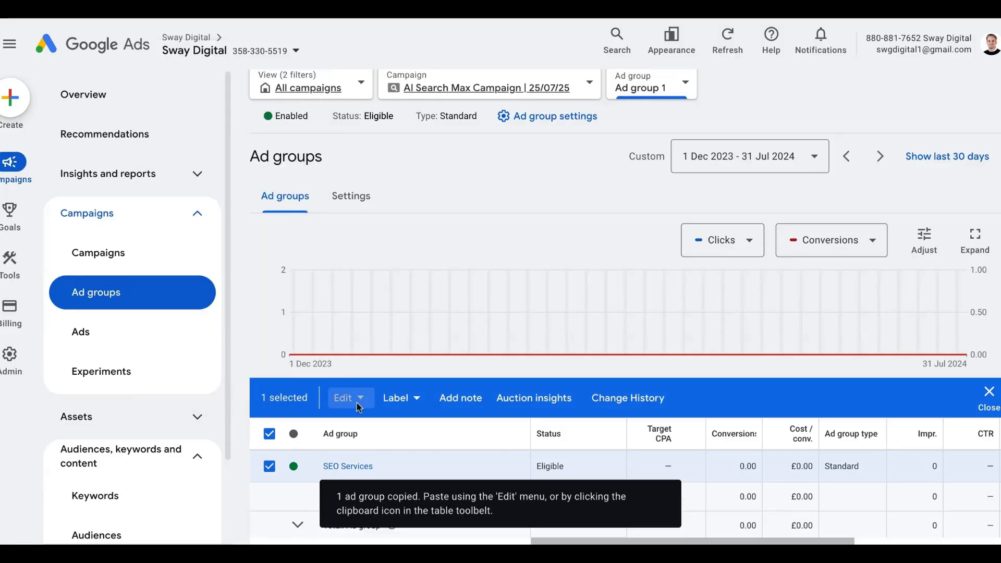
# - Paste the copied ad group into the AI Search Max Campaign | 25/07/25
pyautogui.click(988, 397)
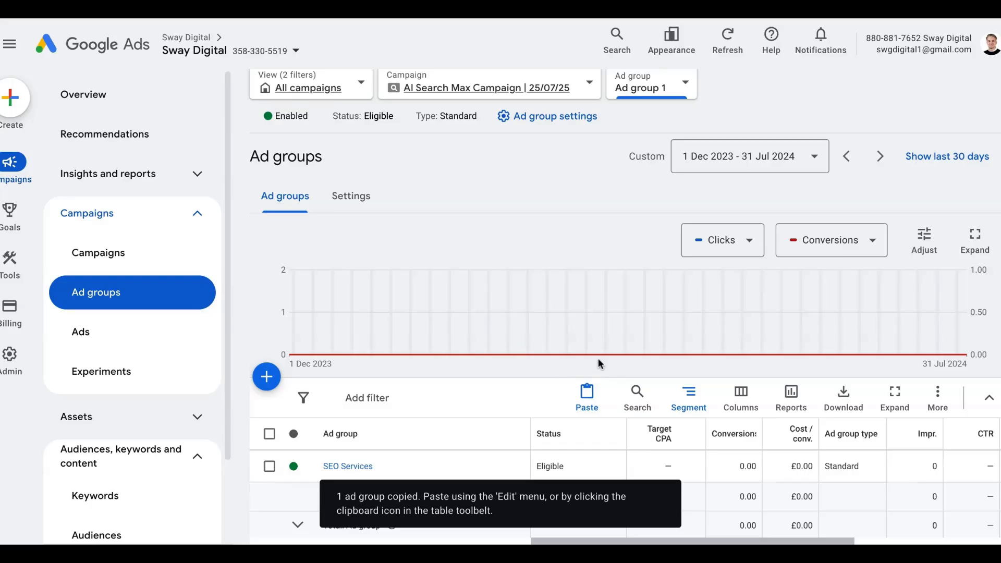
pyautogui.click(586, 396)
pyautogui.click(728, 437)
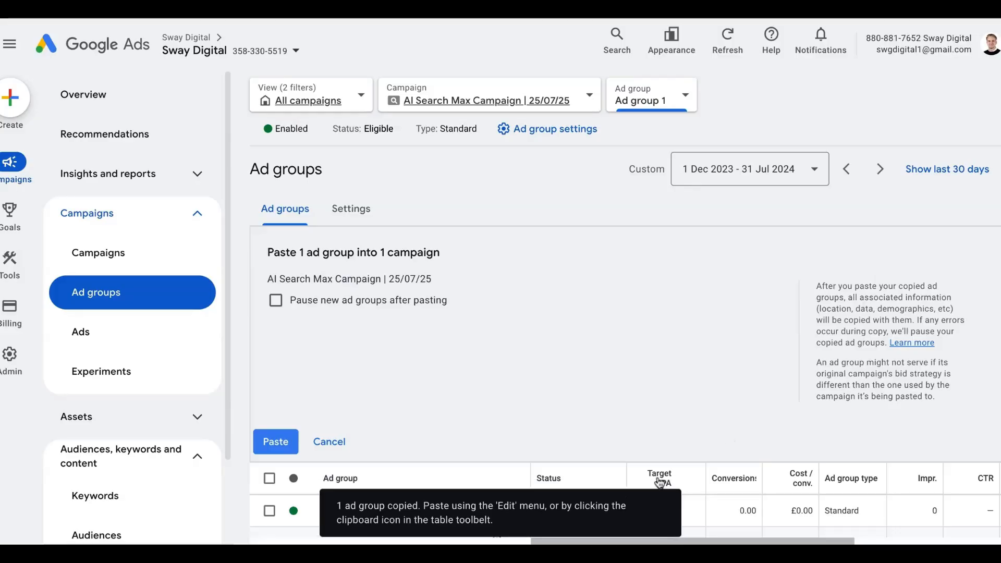
pyautogui.click(275, 442)
pyautogui.scroll(-3, 433, 431)
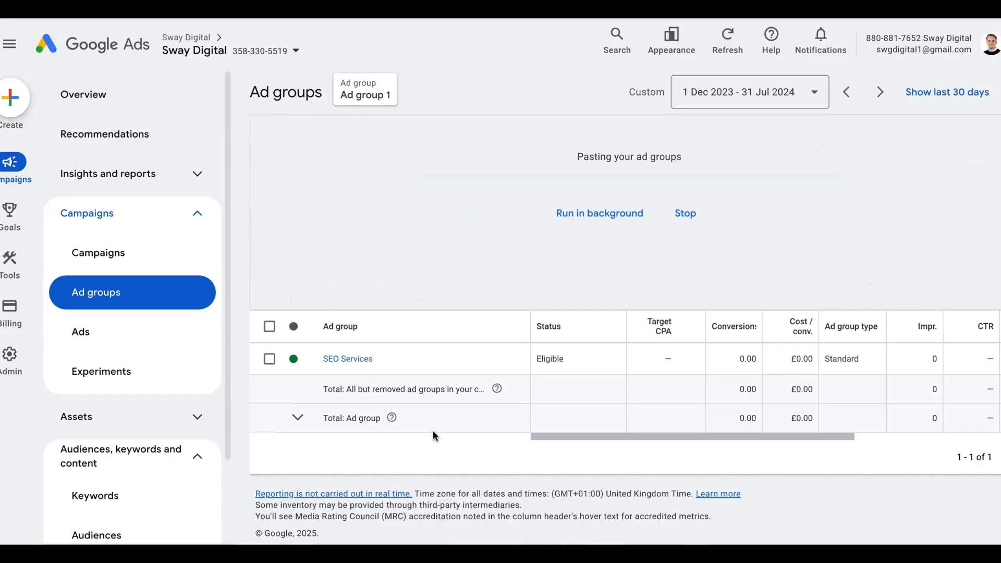